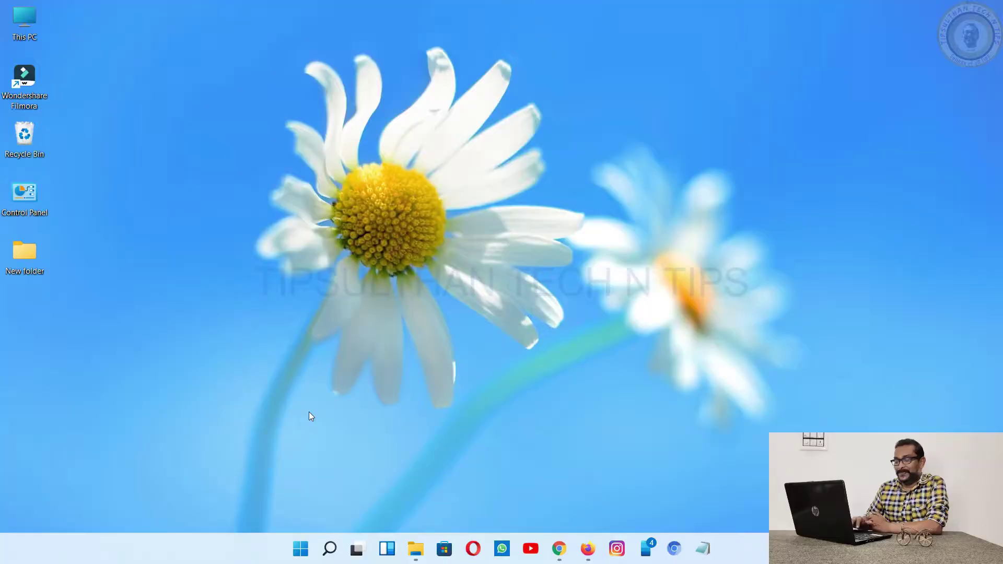
Step: Create 'New Microsoft PowerPoint Presentation.pptx' in a maximized New folder window, then close Explorer
double_click(23, 261)
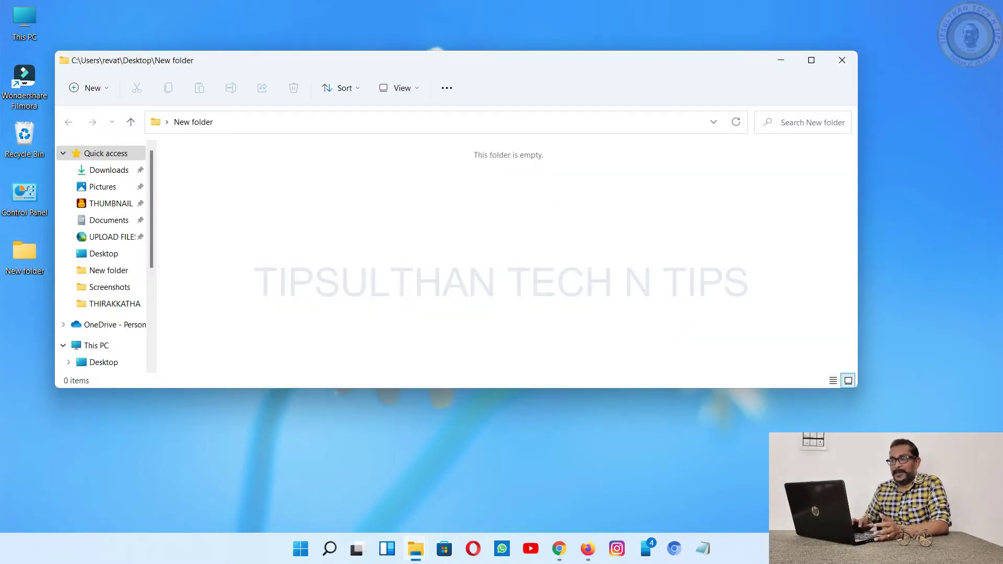
click(812, 59)
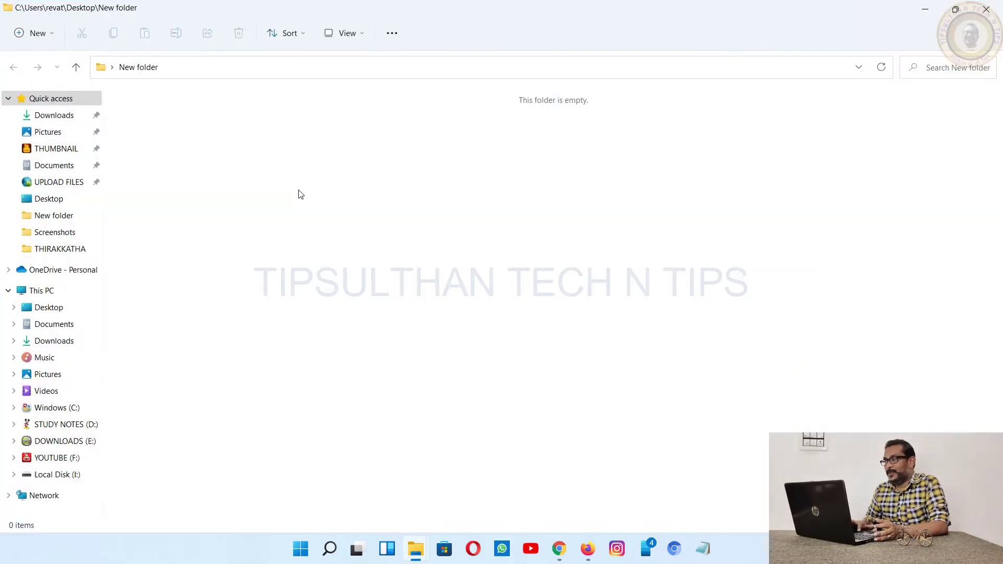
right_click(301, 194)
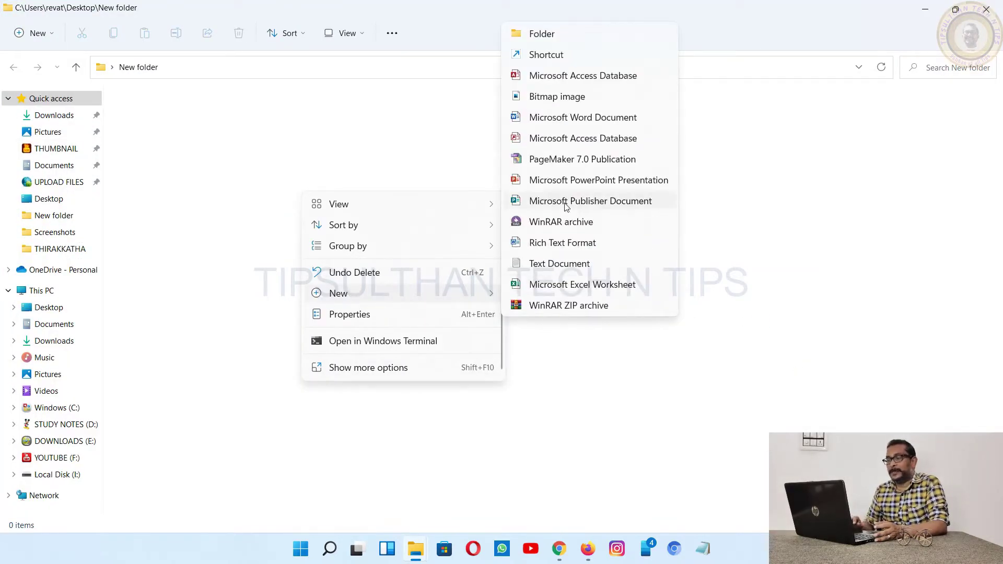
mouse_move(339, 293)
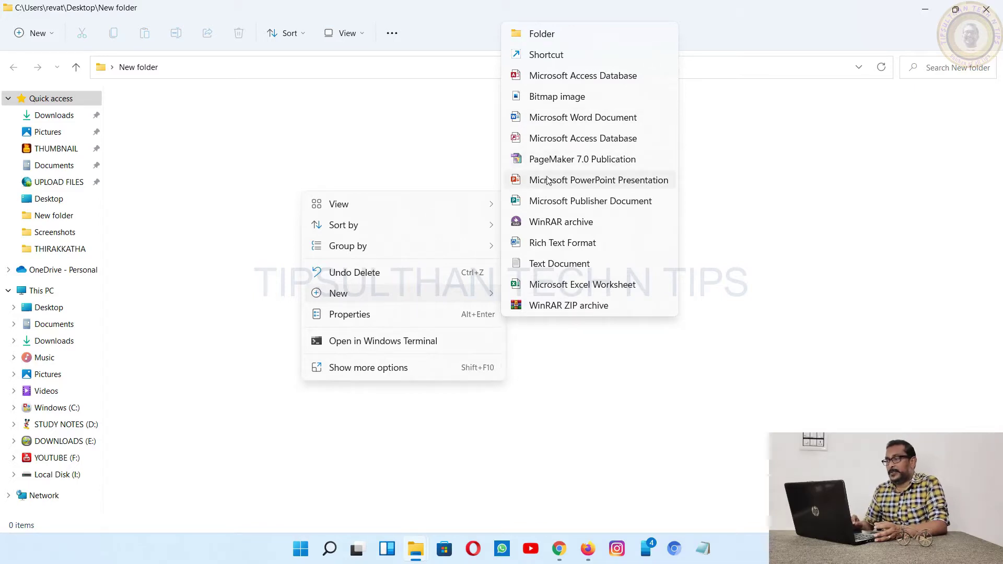
click(548, 186)
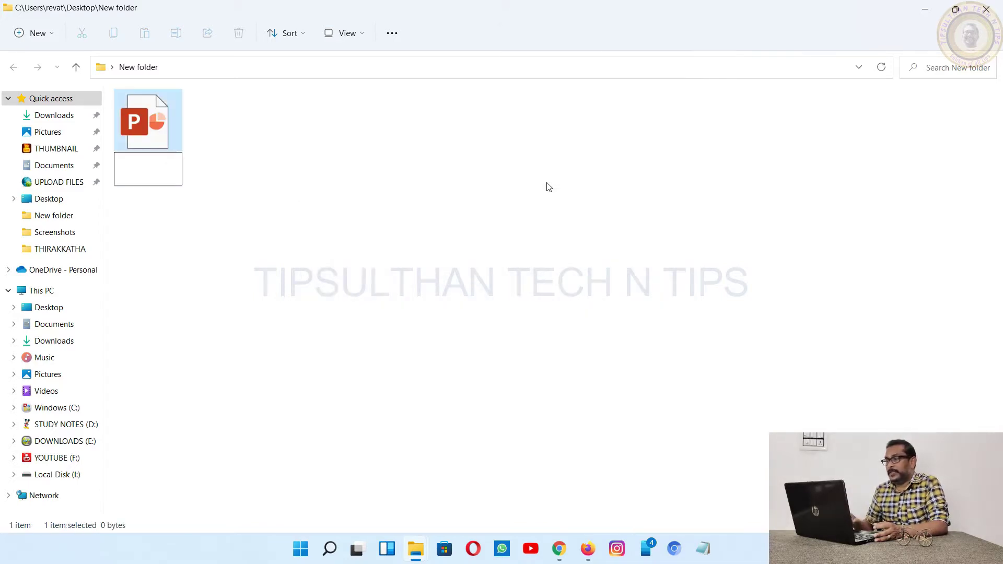
click(549, 186)
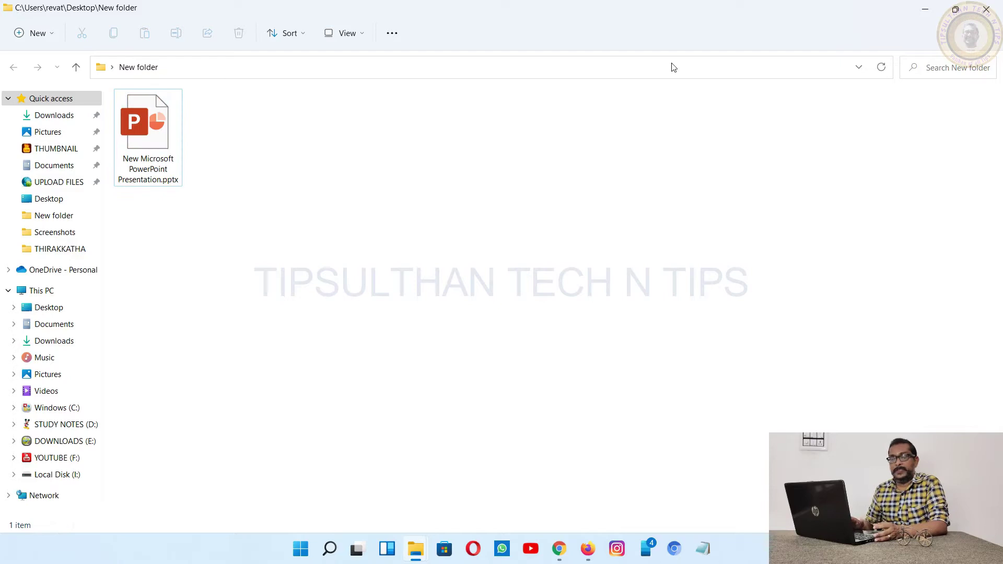
click(986, 9)
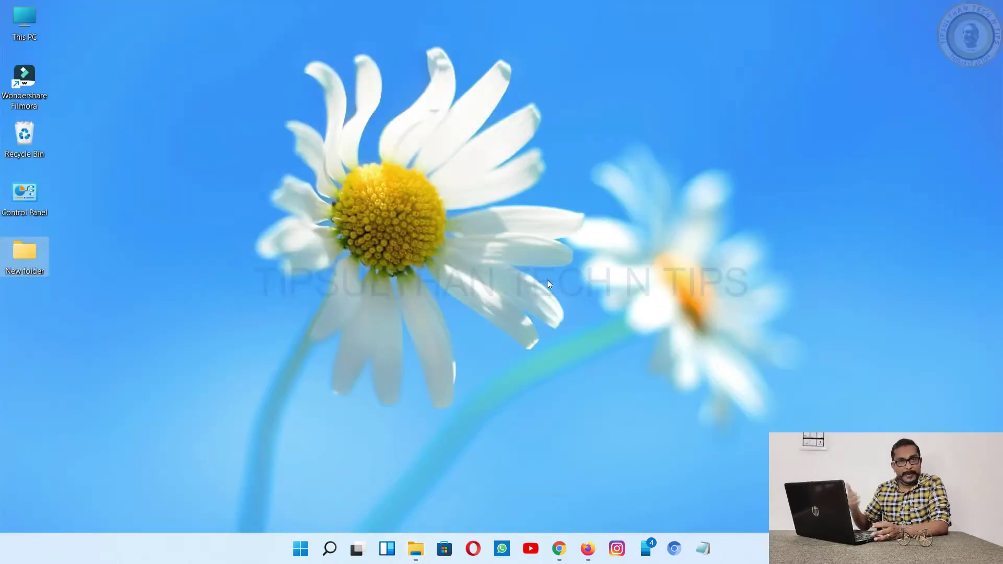
Step: Launch PowerPoint from the Run box with 'power', then close its start screen
key(super+r)
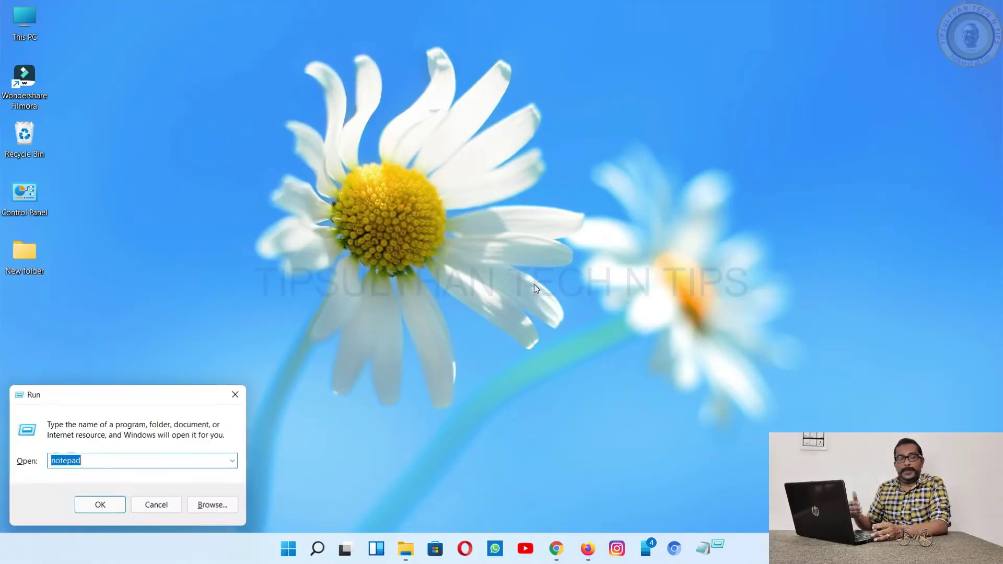
text(pow)
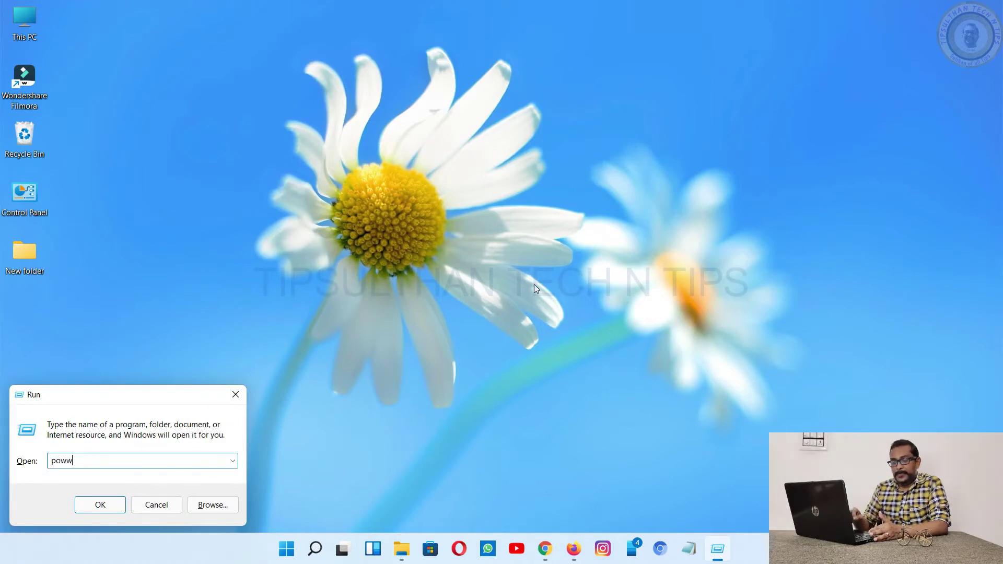
text(erpnt)
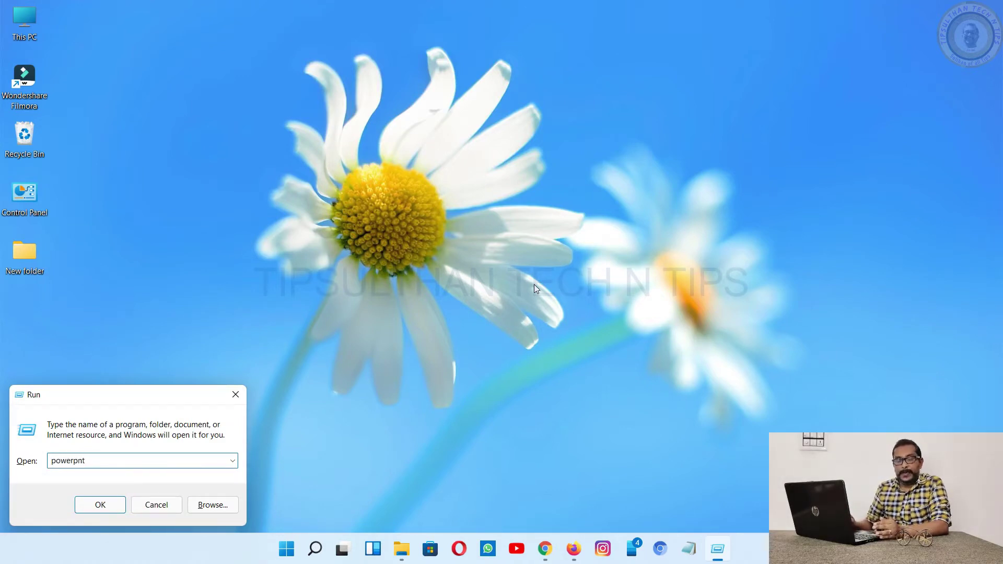
key(Return)
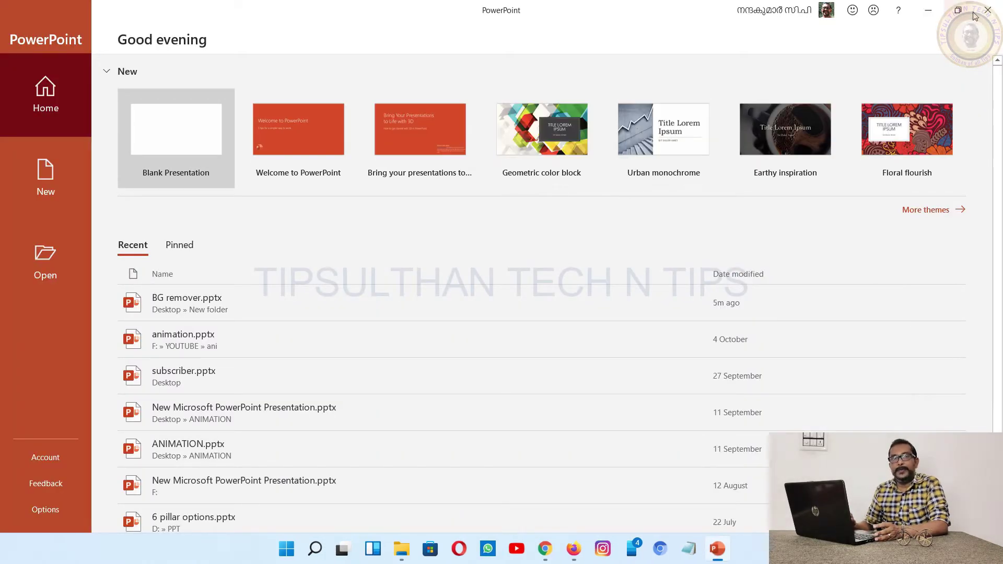
click(987, 10)
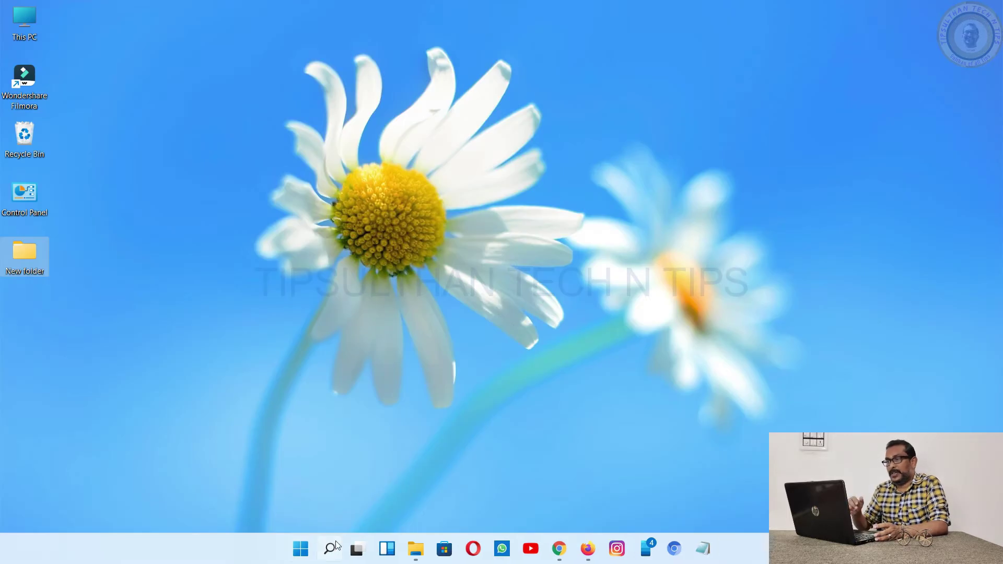
Step: Search Windows for 'power', dismiss the results, and reopen New folder from the desktop
click(330, 547)
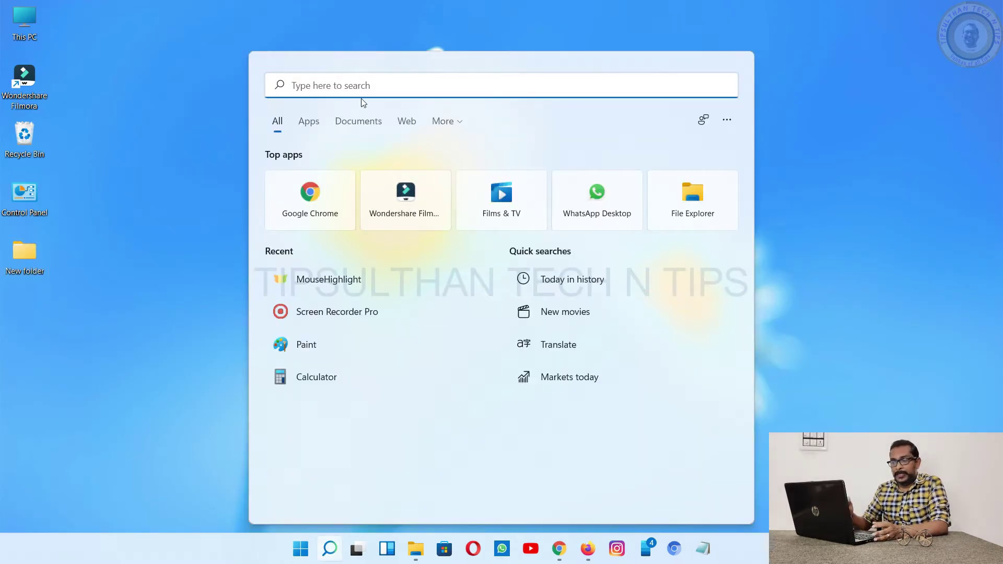
text(power)
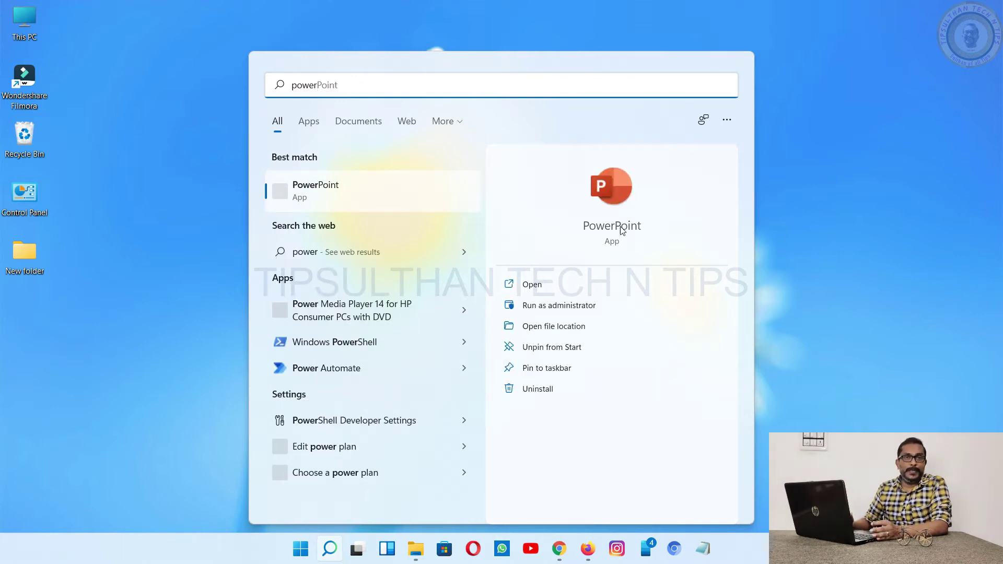
click(766, 192)
double_click(24, 253)
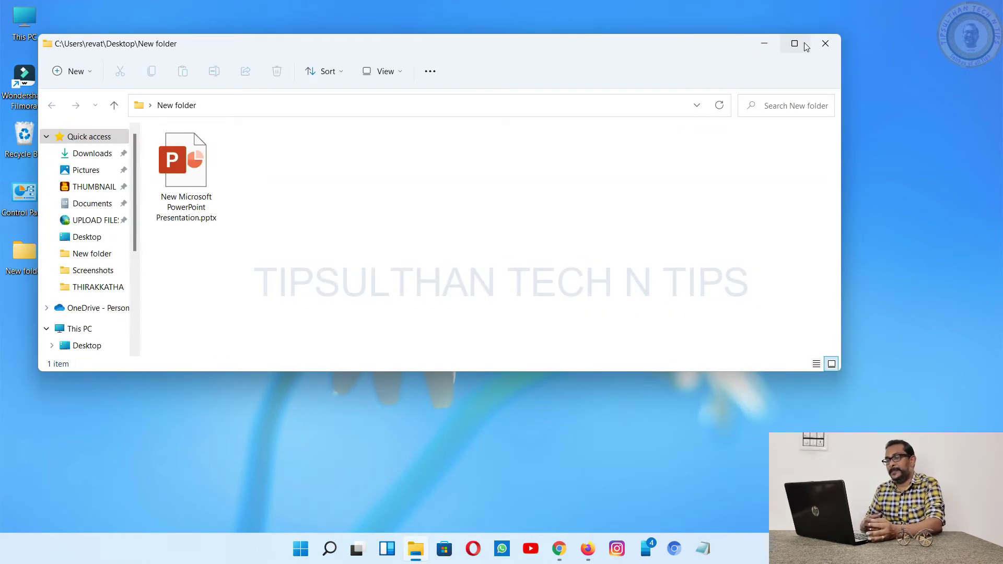
Step: Open the new presentation in PowerPoint and add its first slide
click(795, 43)
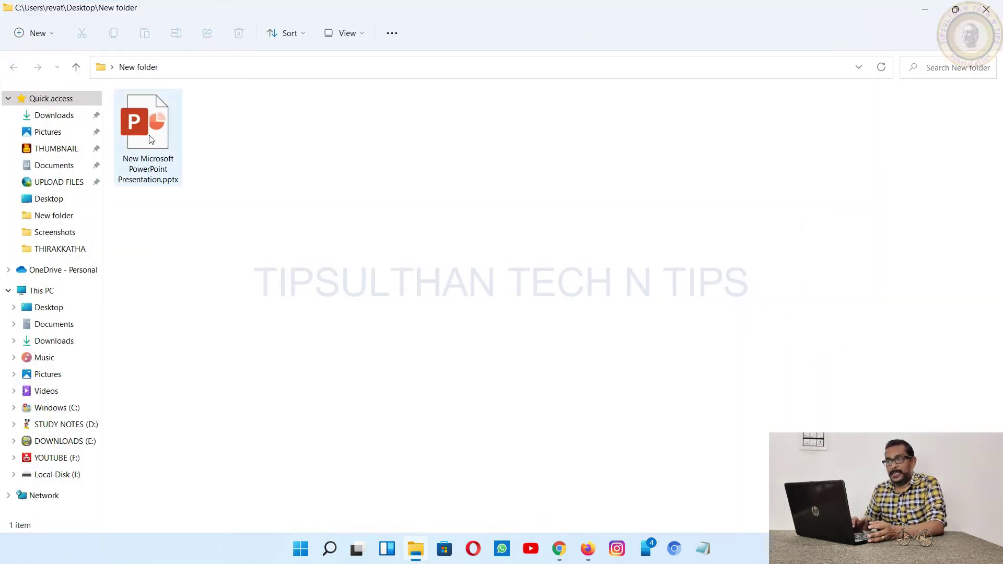
double_click(152, 137)
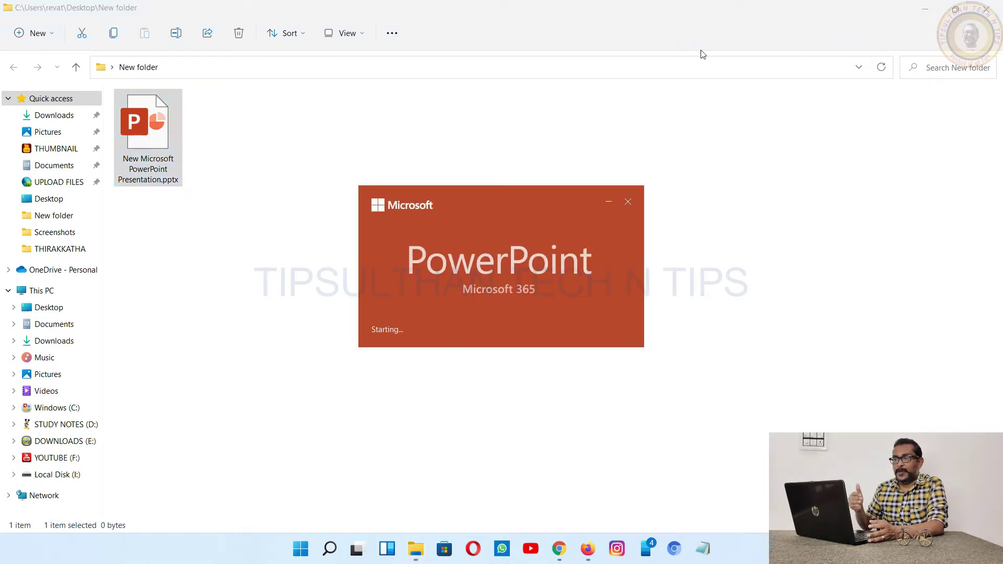
click(924, 10)
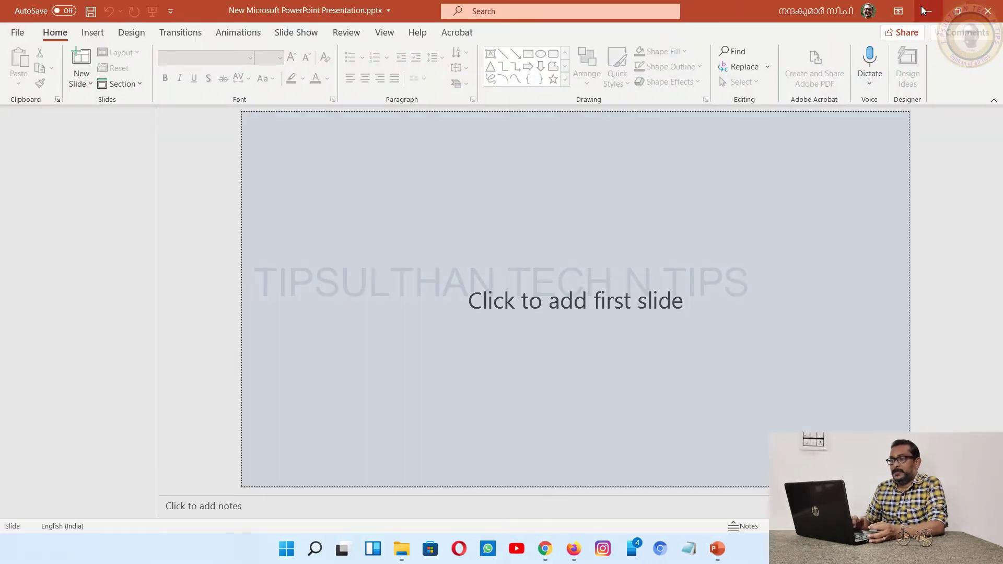
click(649, 253)
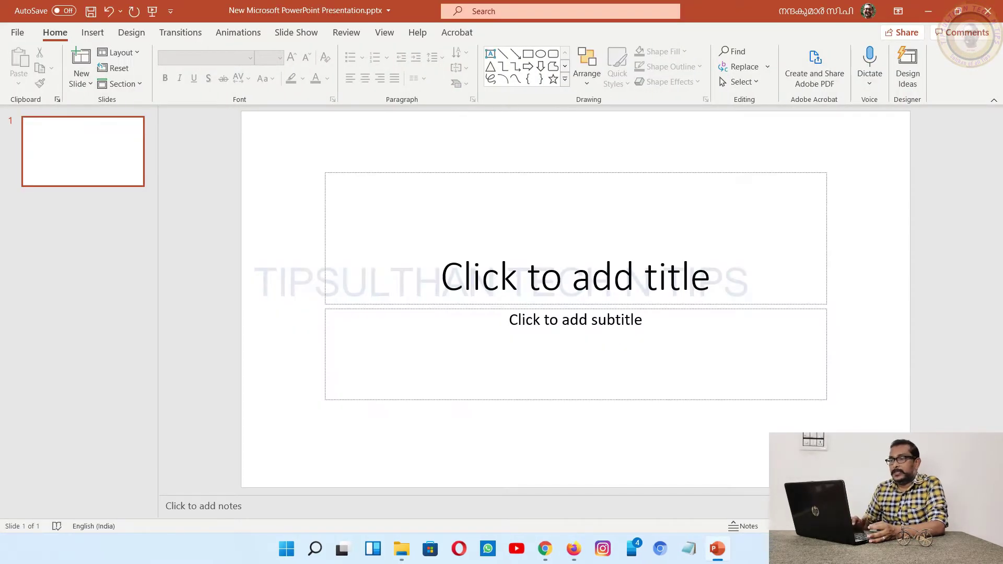
Step: Delete the title and subtitle placeholders so slide 1 is blank
click(558, 173)
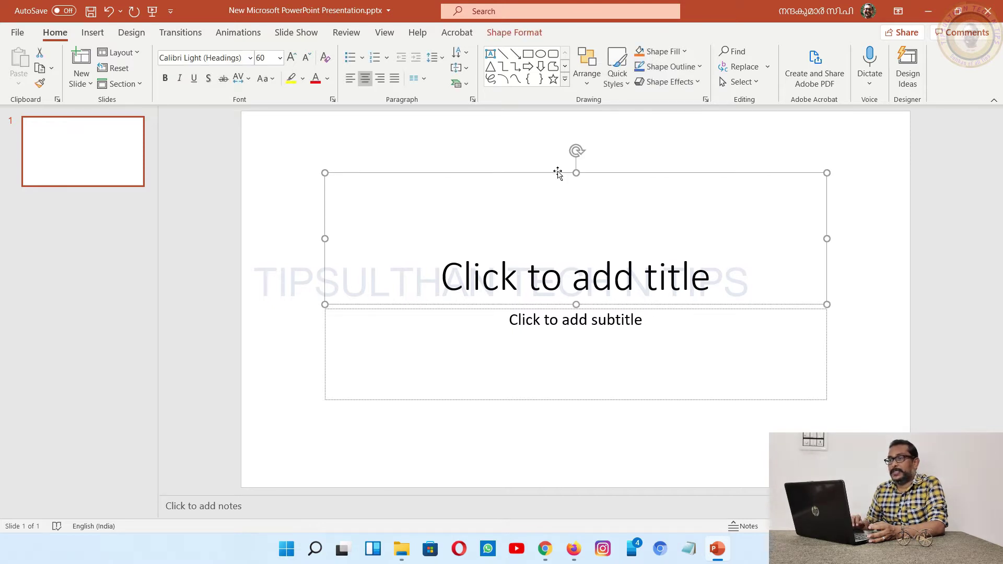
key(Delete)
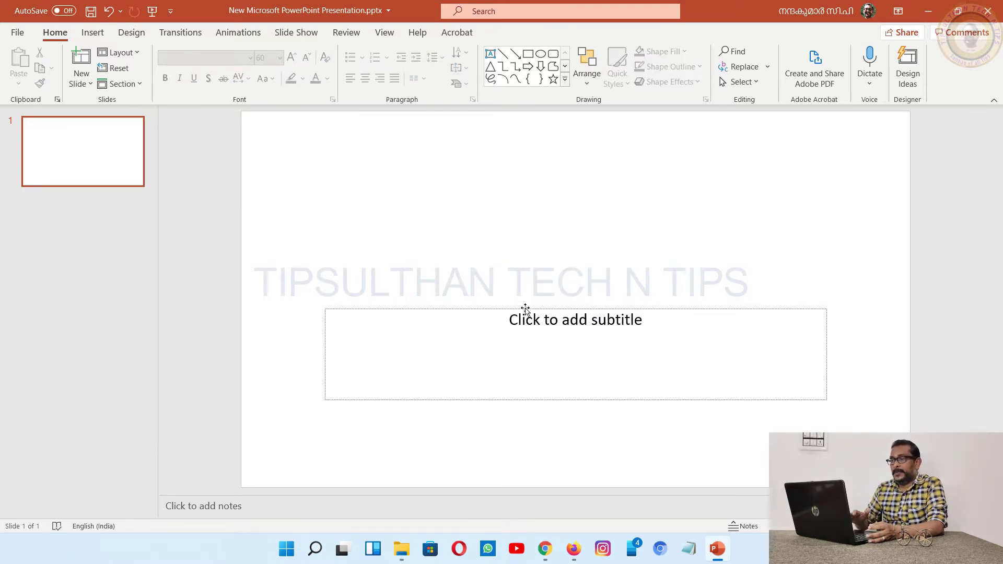
click(525, 310)
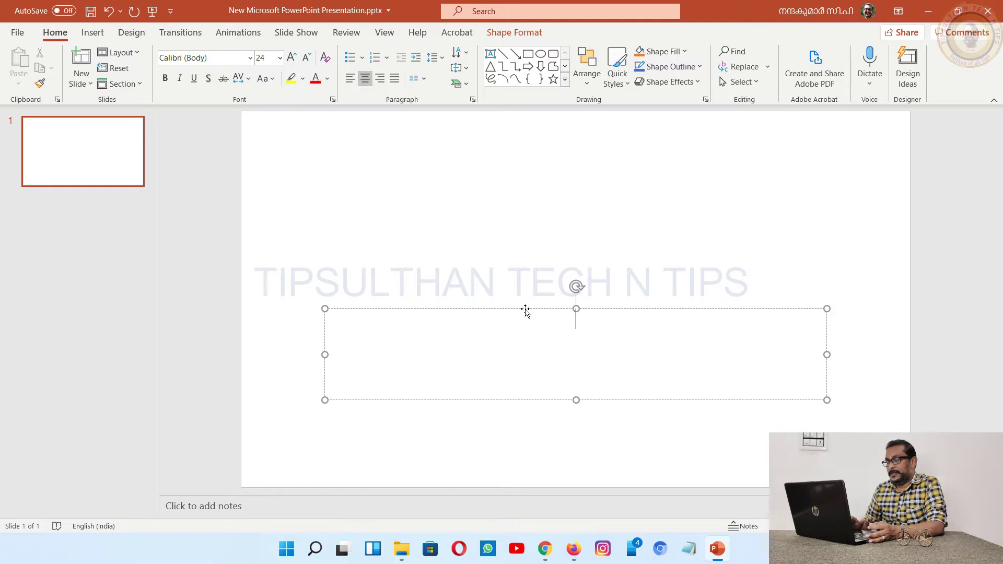
click(522, 309)
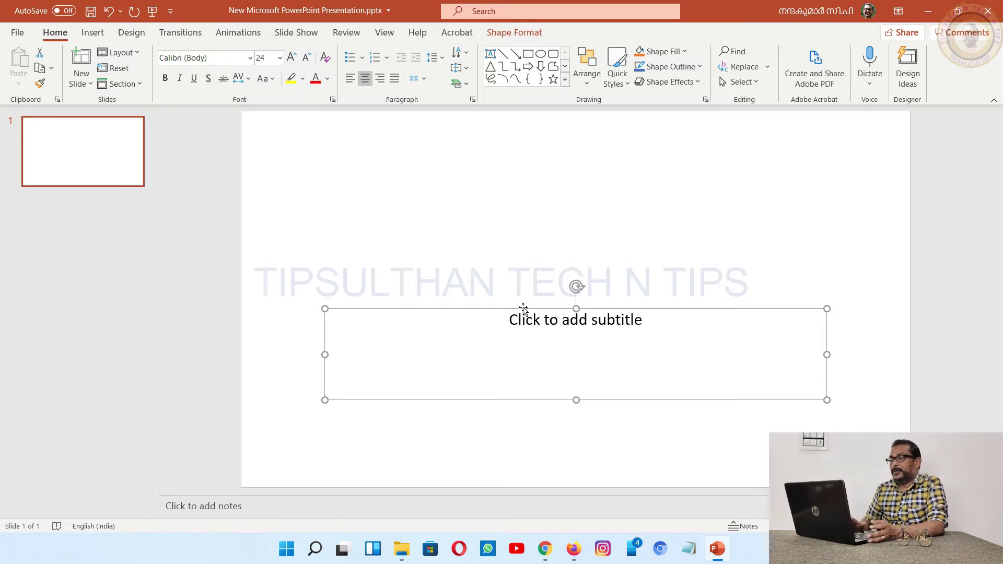
key(Delete)
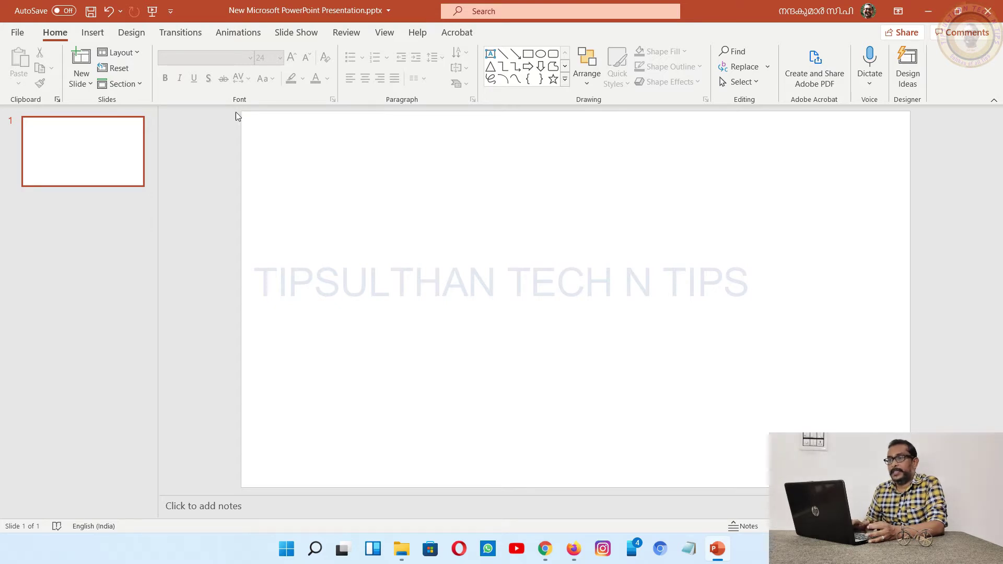
Step: Start Screen Recording from the Insert ribbon to bring up the recording dock
click(89, 33)
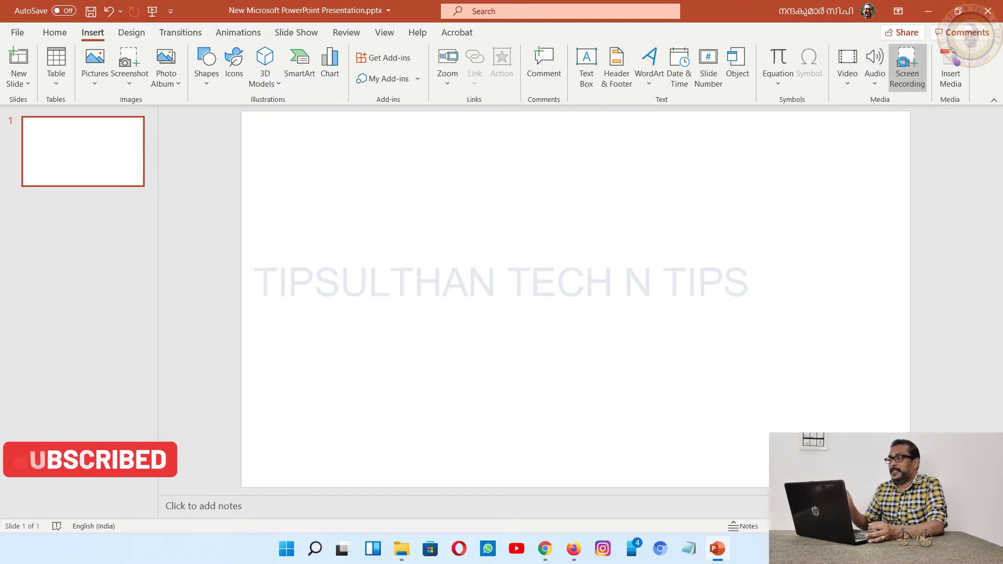
click(906, 67)
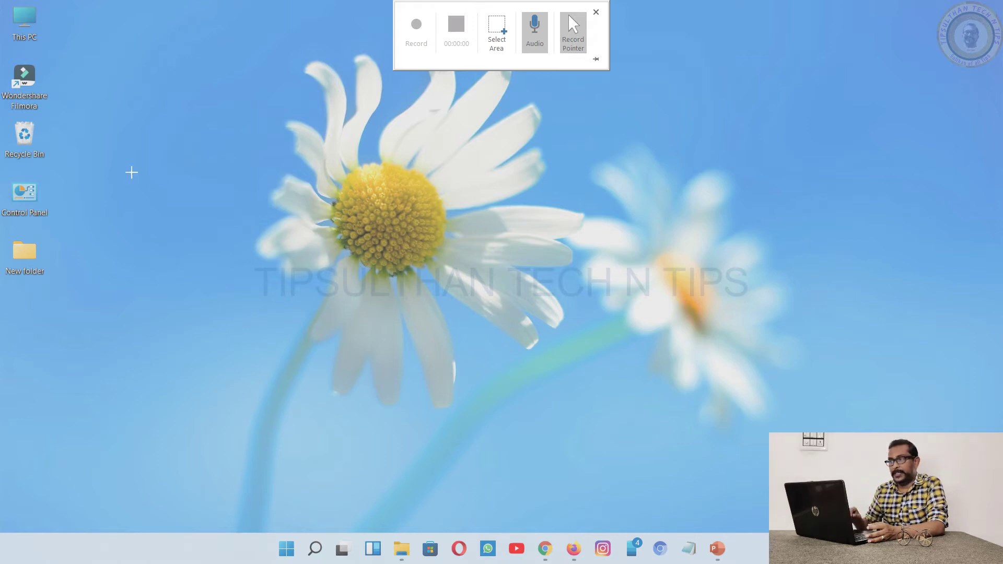
Step: Drag out the capture area, redoing it until it covers the top-left strip of the desktop
drag(131, 173, 230, 269)
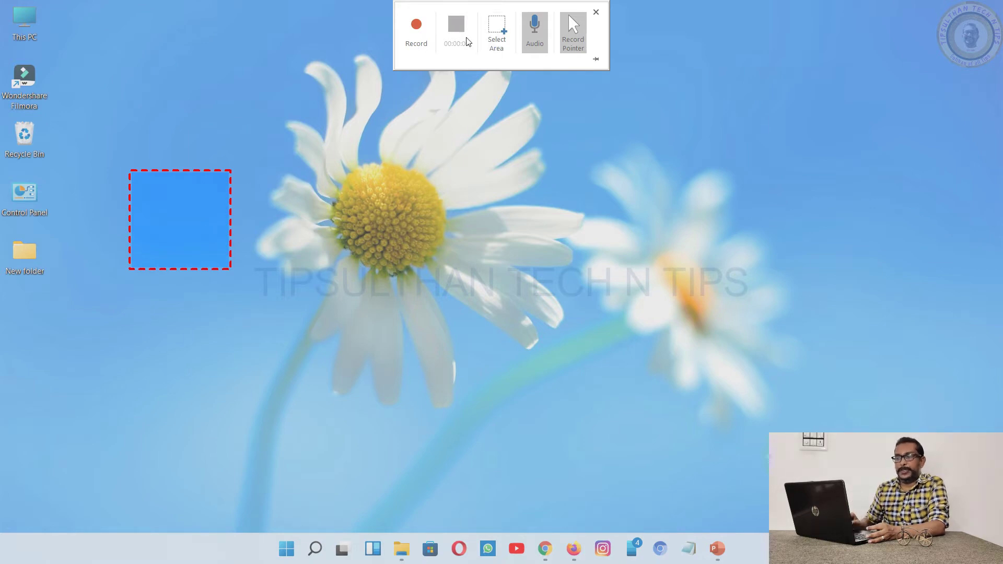
click(496, 33)
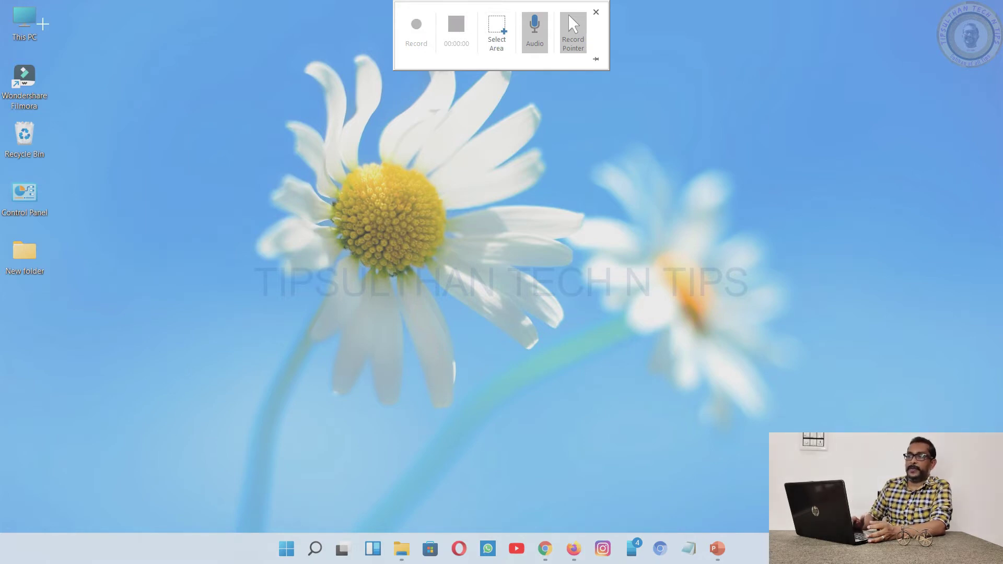
drag(62, 6, 3, 513)
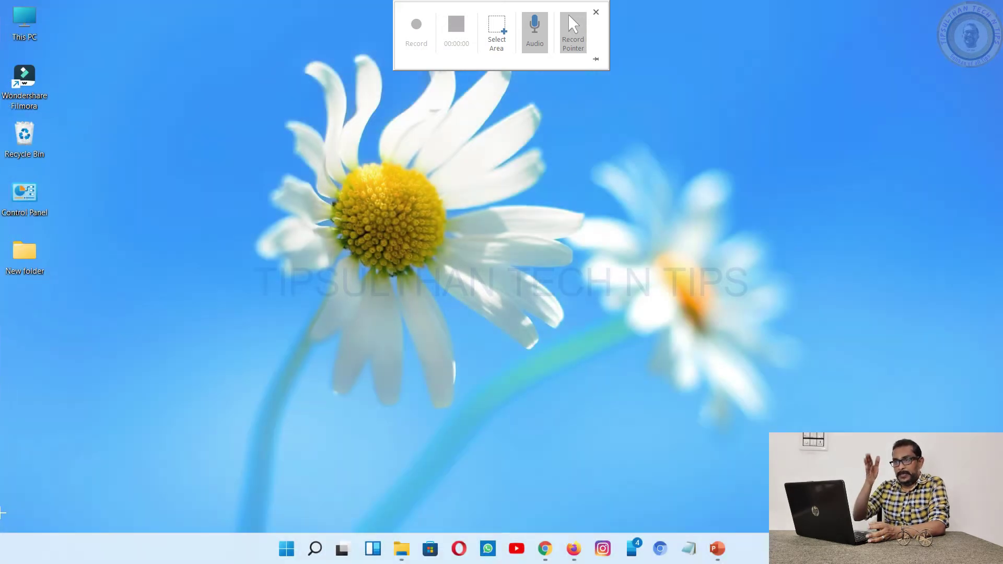
drag(99, 1, 7, 462)
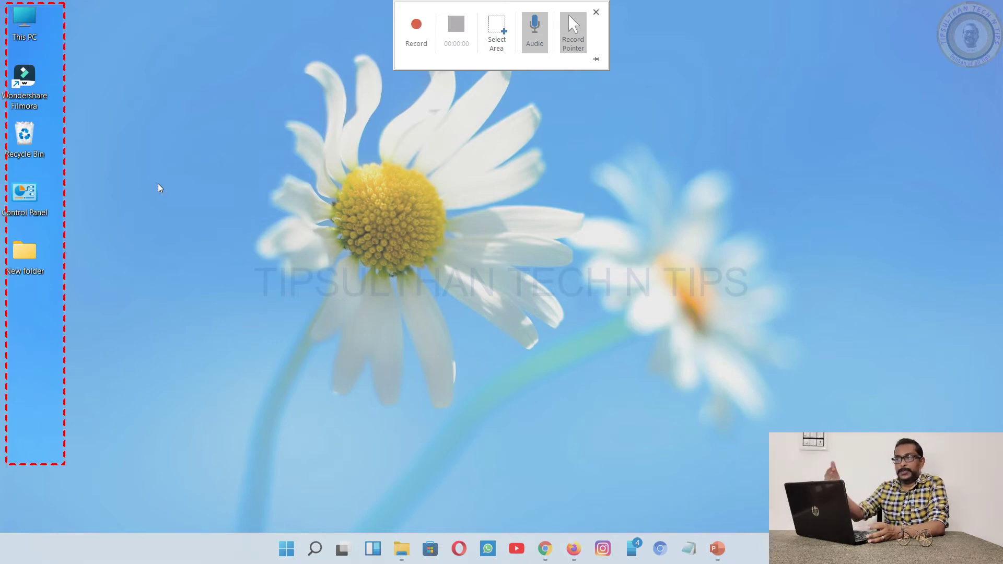
click(496, 32)
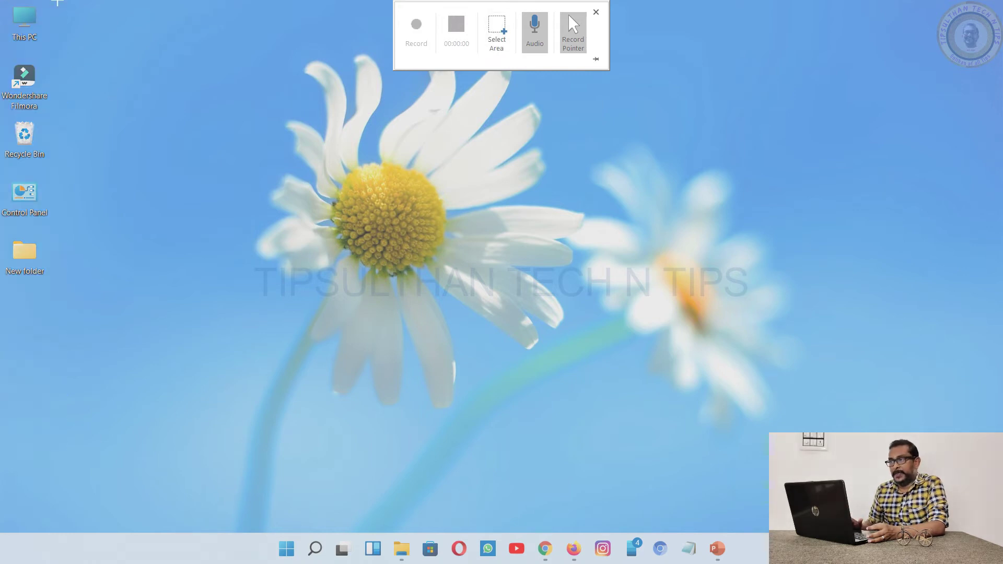
drag(57, 3, 2, 217)
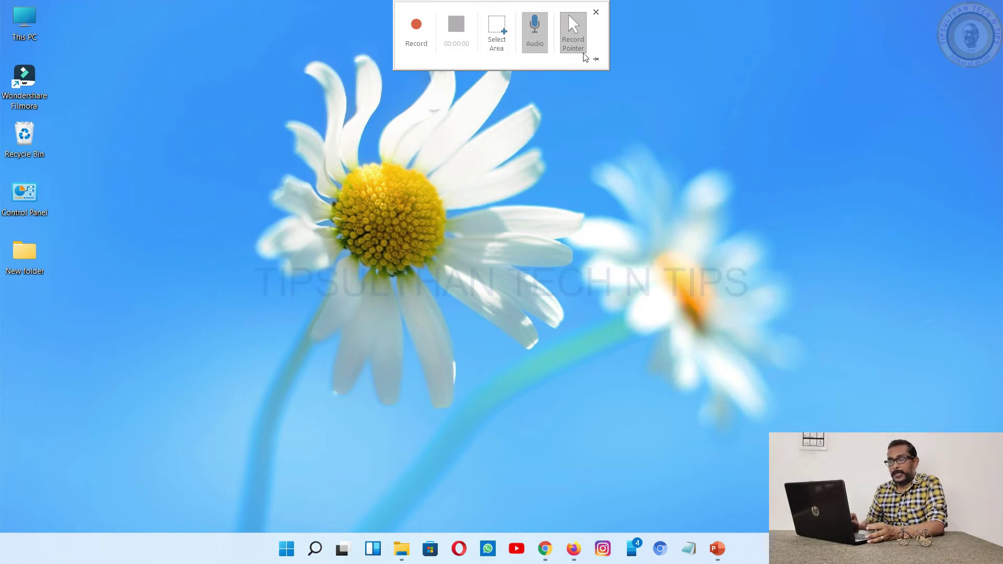
Step: Start recording the selected area and refresh the desktop
click(417, 36)
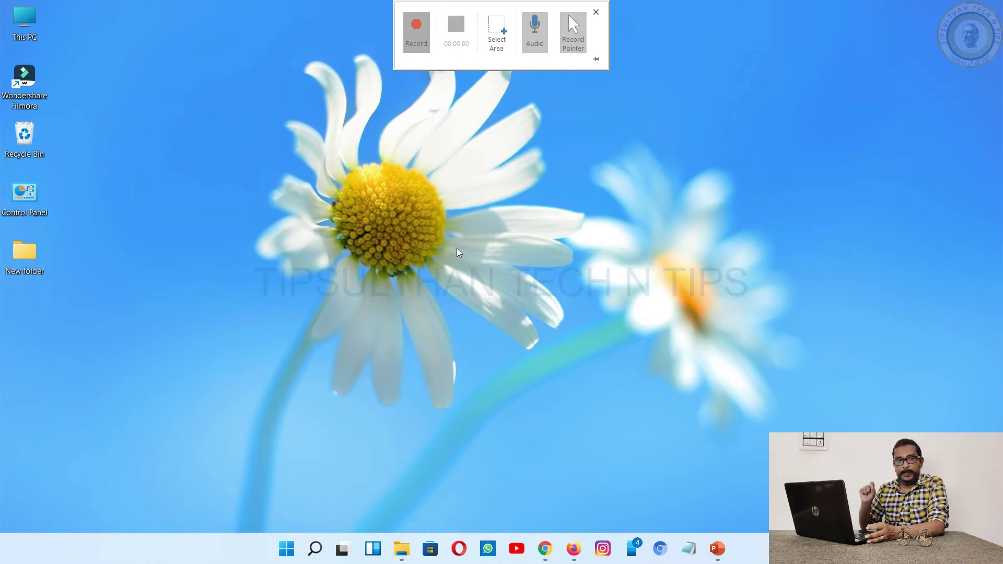
click(416, 33)
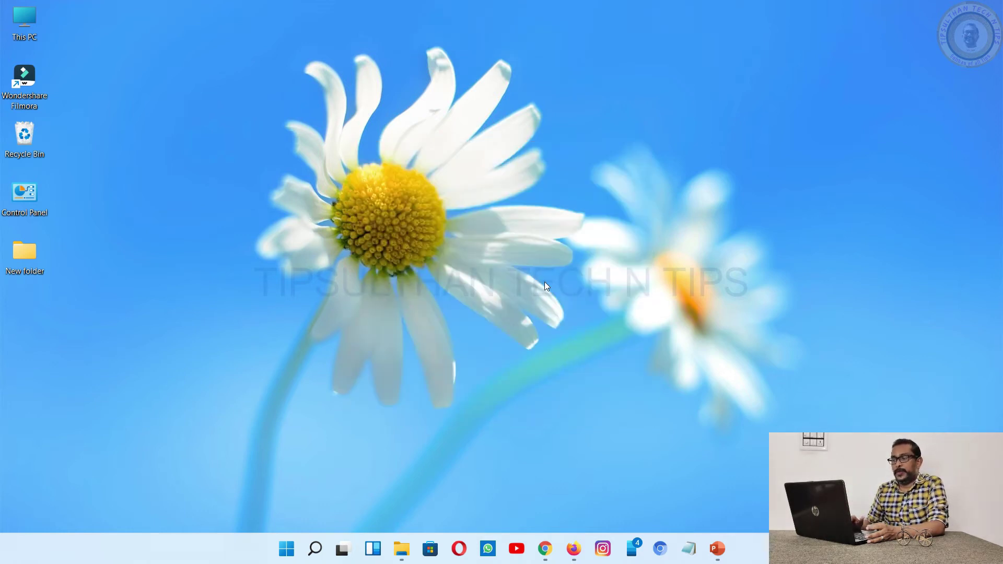
right_click(188, 126)
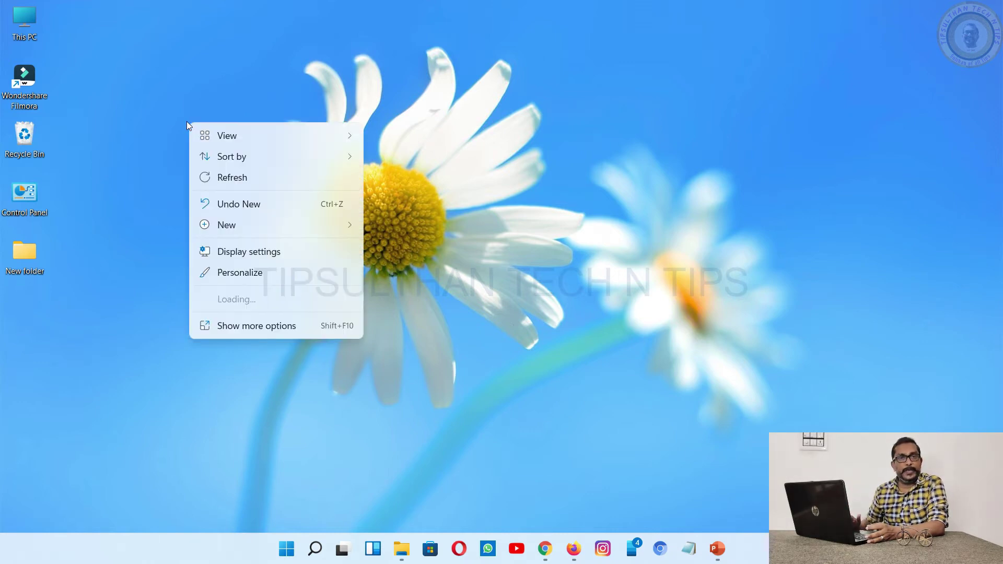
click(230, 180)
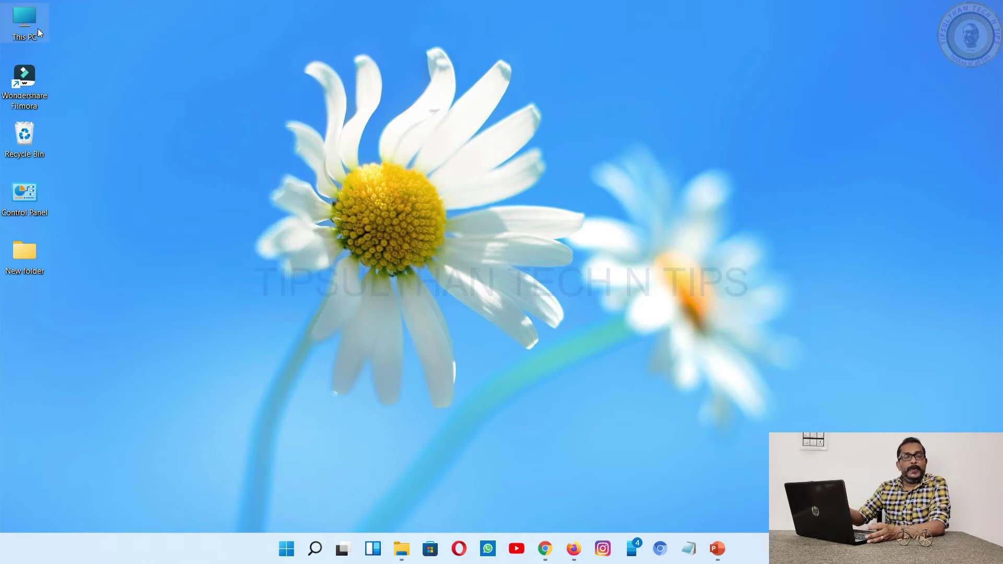
Step: Open and close This PC and New folder, then stop the recording
double_click(25, 24)
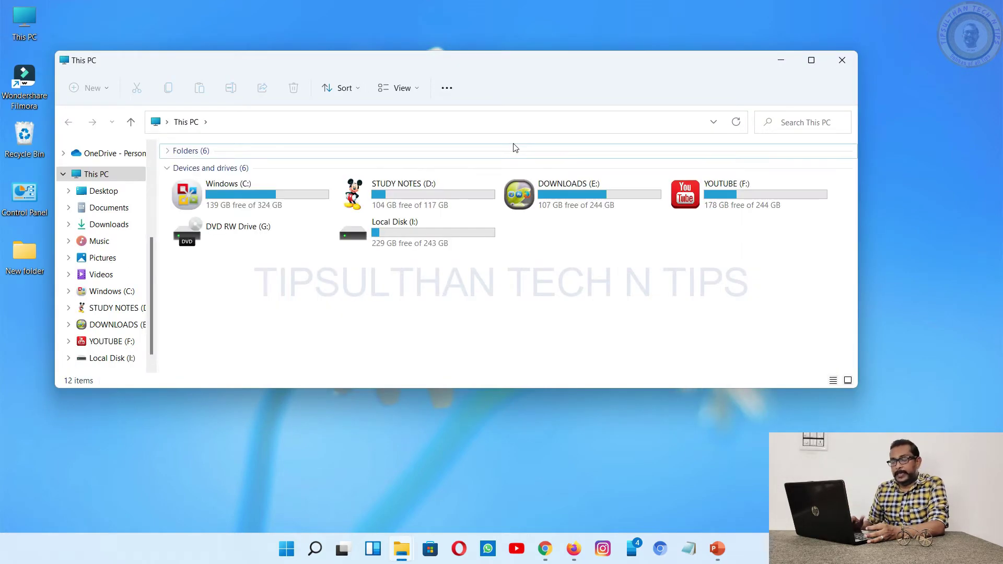
click(834, 59)
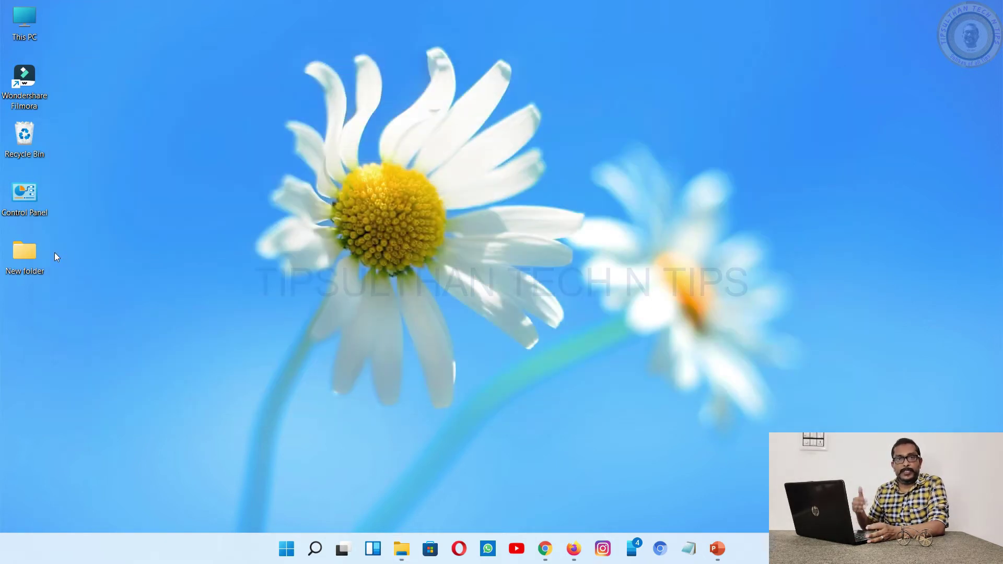
double_click(39, 252)
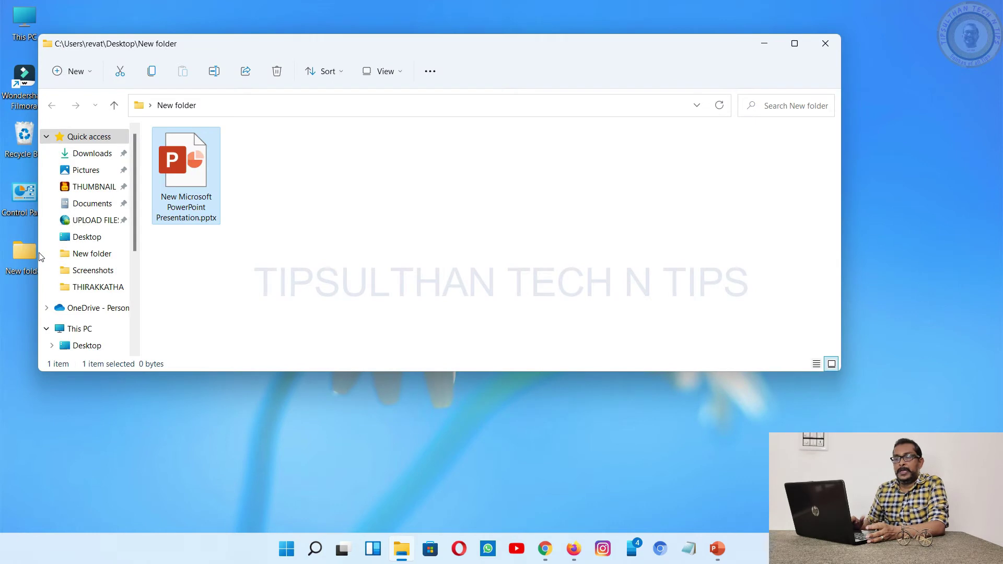
click(818, 49)
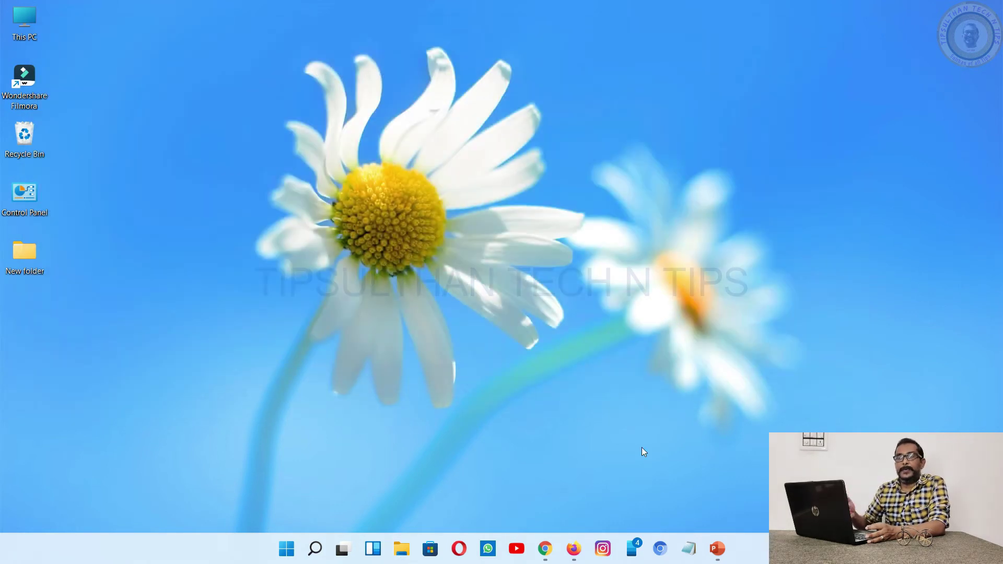
mouse_move(500, 3)
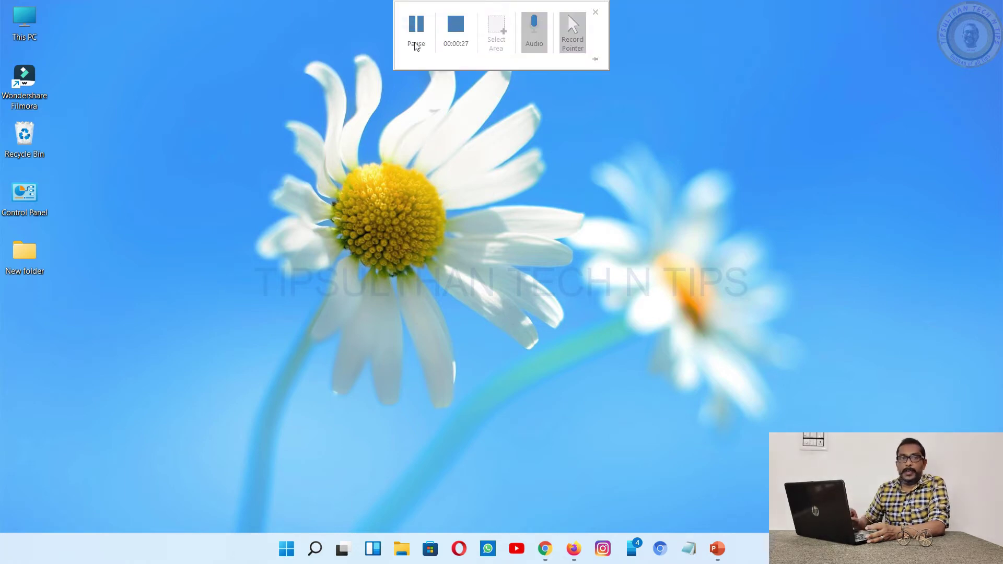
click(446, 24)
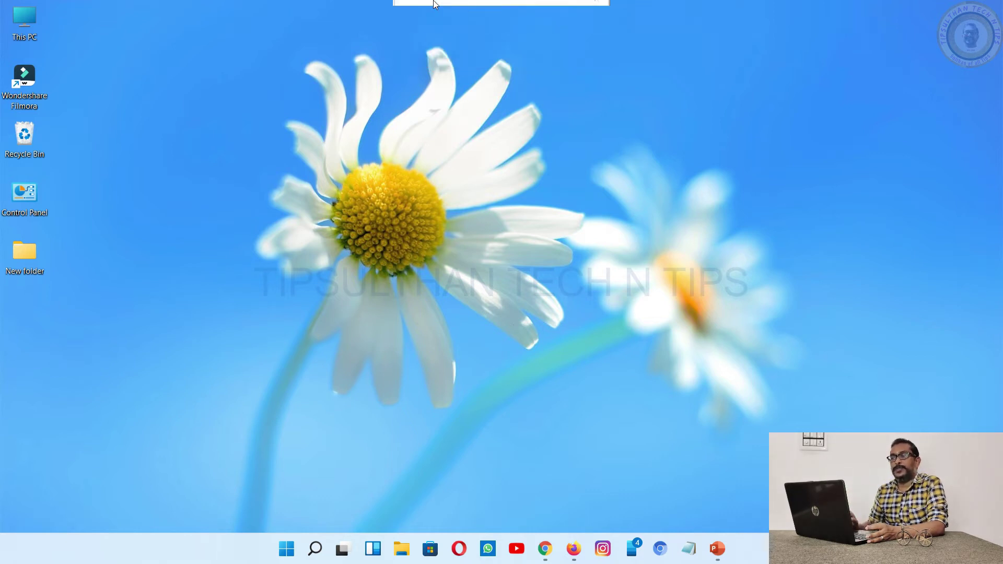
Step: Return to the slide, close Design Ideas, and play back the recorded video, cancelling an accidental move
mouse_move(434, 3)
click(455, 27)
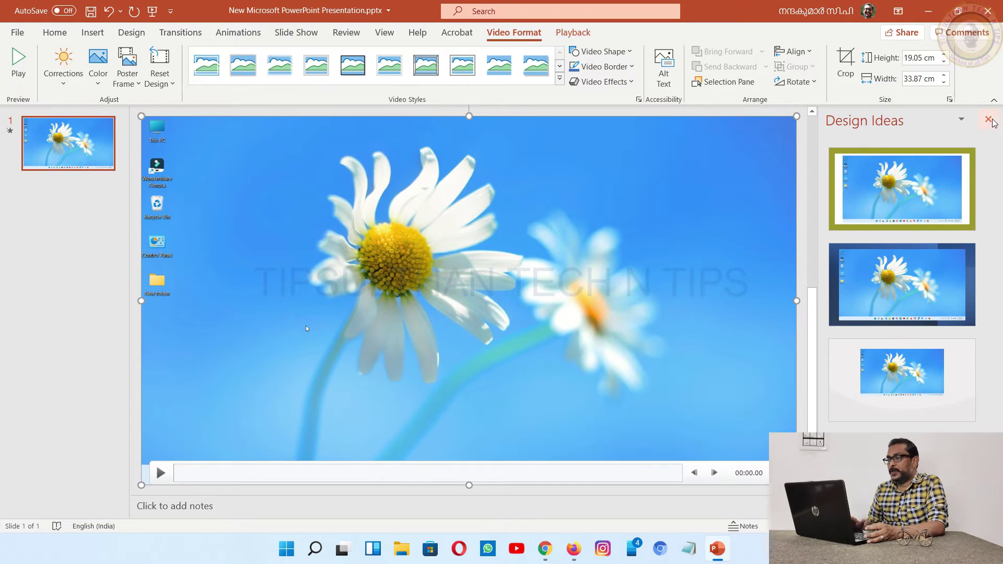
click(988, 119)
click(261, 475)
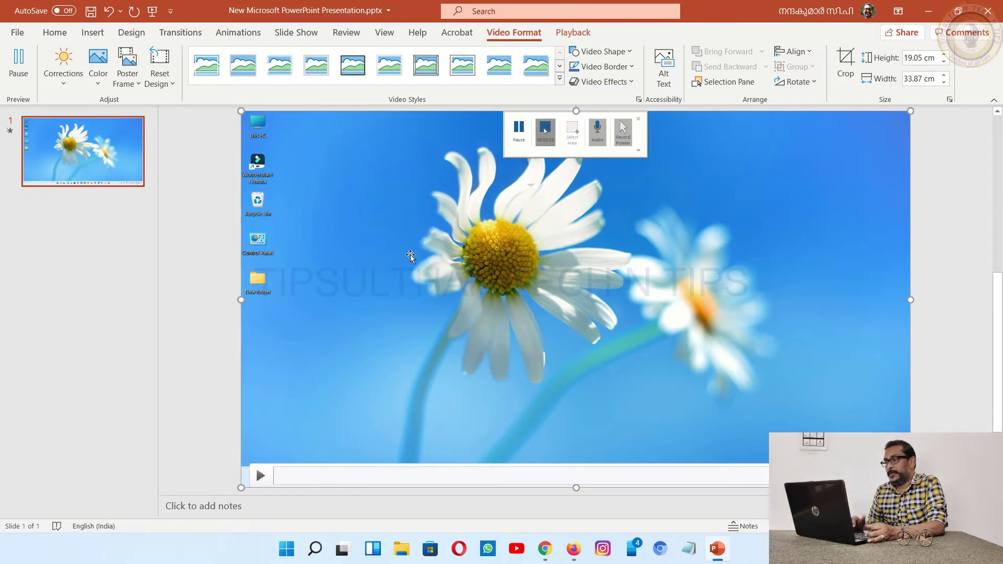
drag(543, 321, 406, 256)
key(Escape)
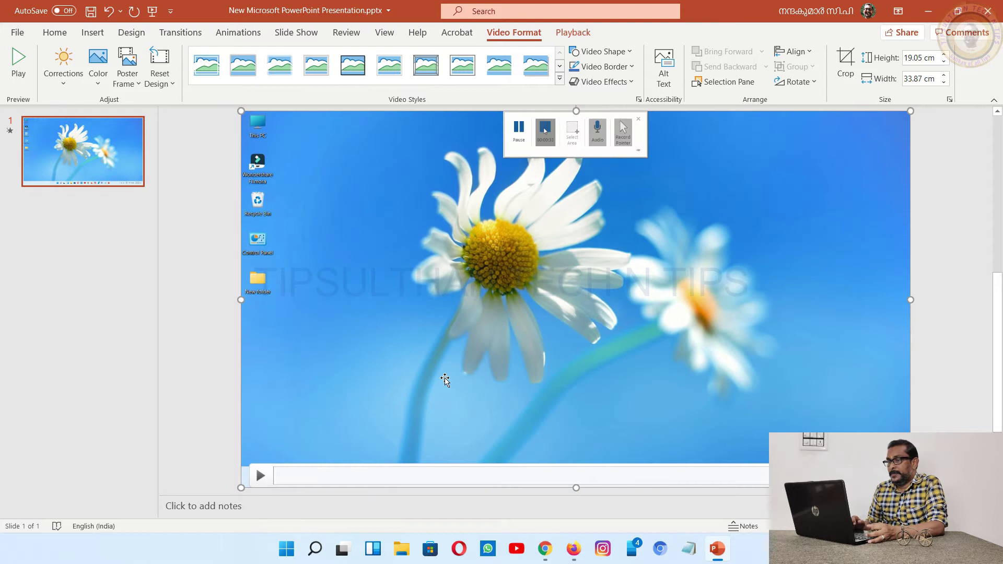
Step: Save the slide's video via Save Media as to Desktop › New folder as Media1.mp4
right_click(444, 378)
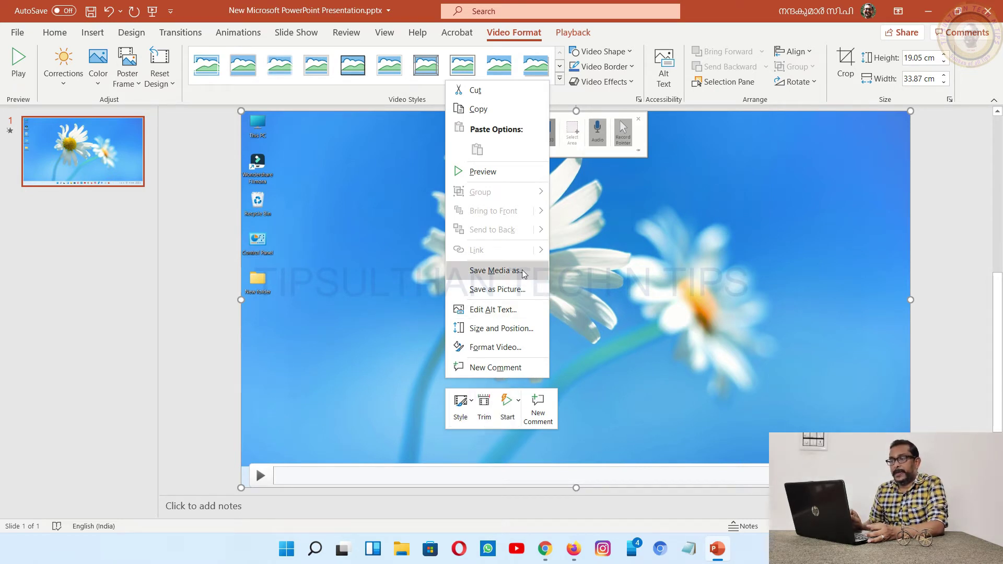
click(496, 270)
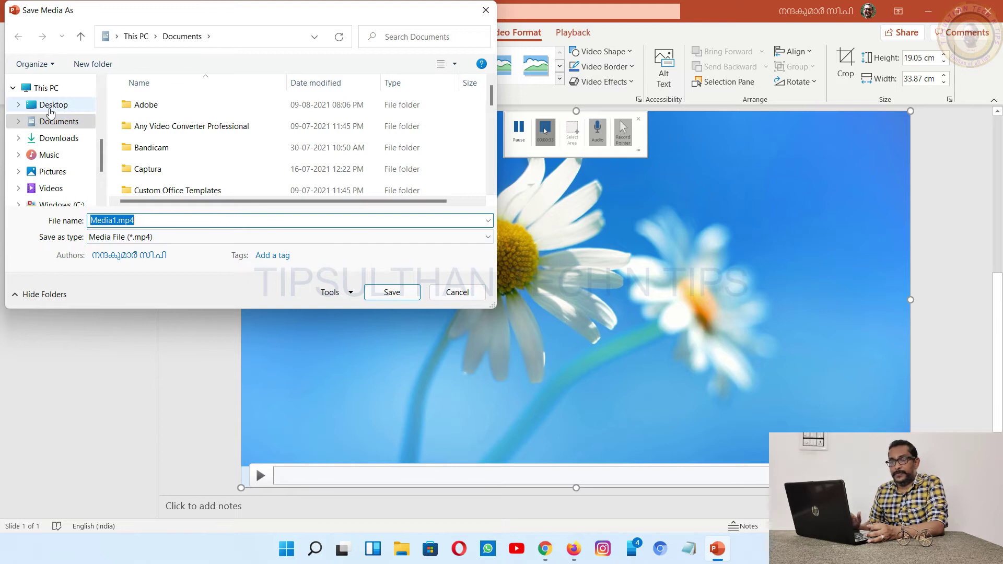
click(50, 107)
double_click(131, 124)
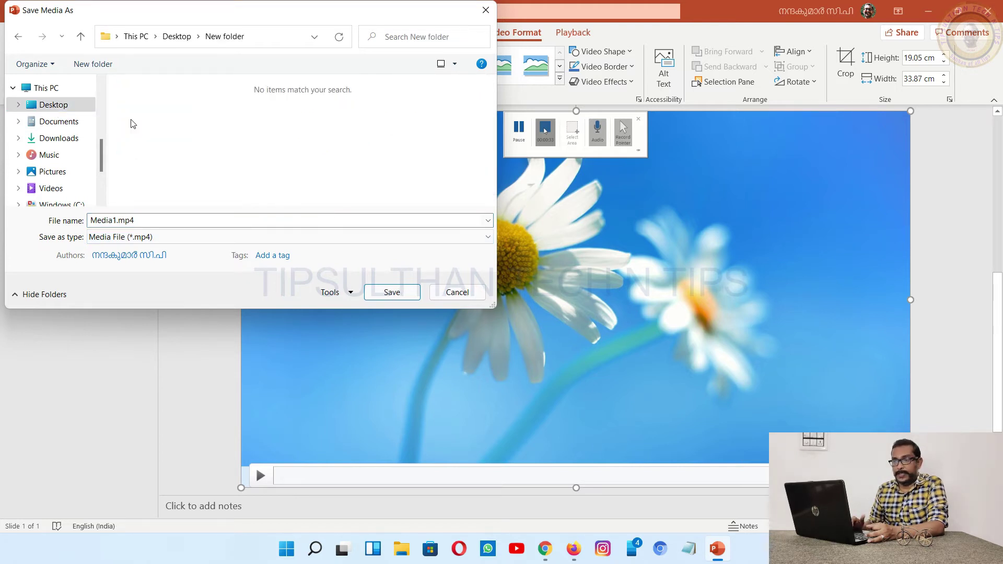
click(378, 293)
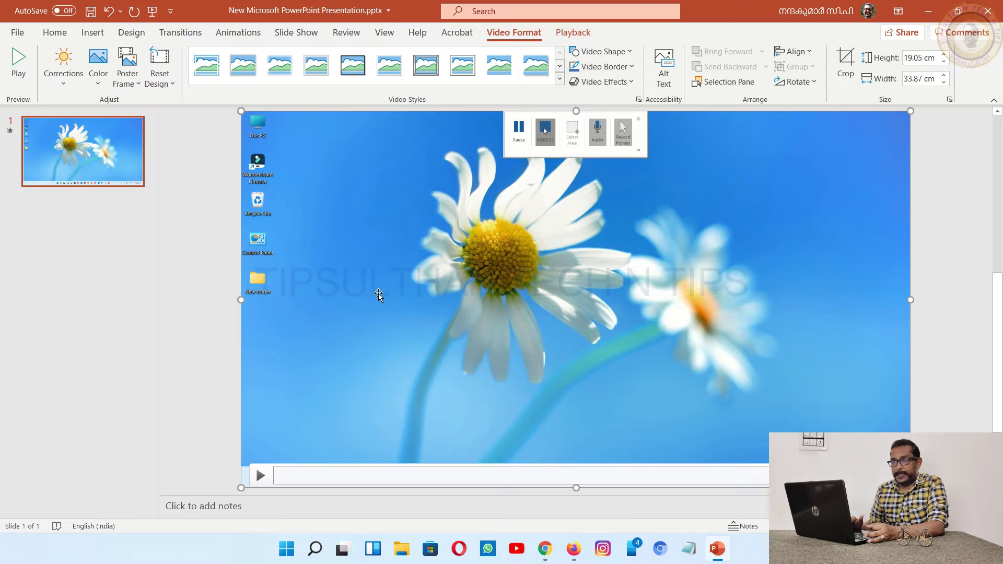
Step: Look over the File › Export options for creating a video, then return to the slide
click(19, 33)
click(48, 317)
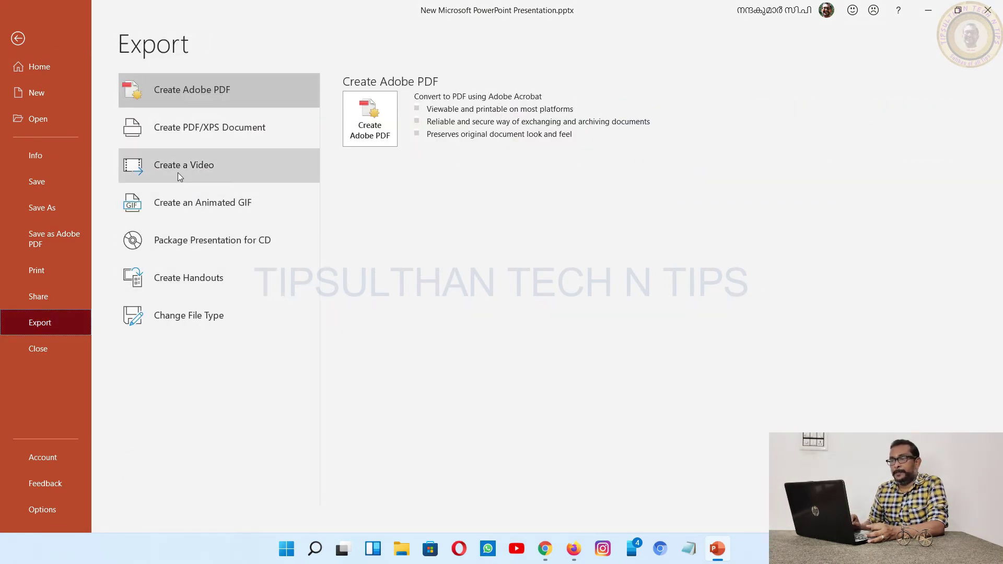
click(178, 175)
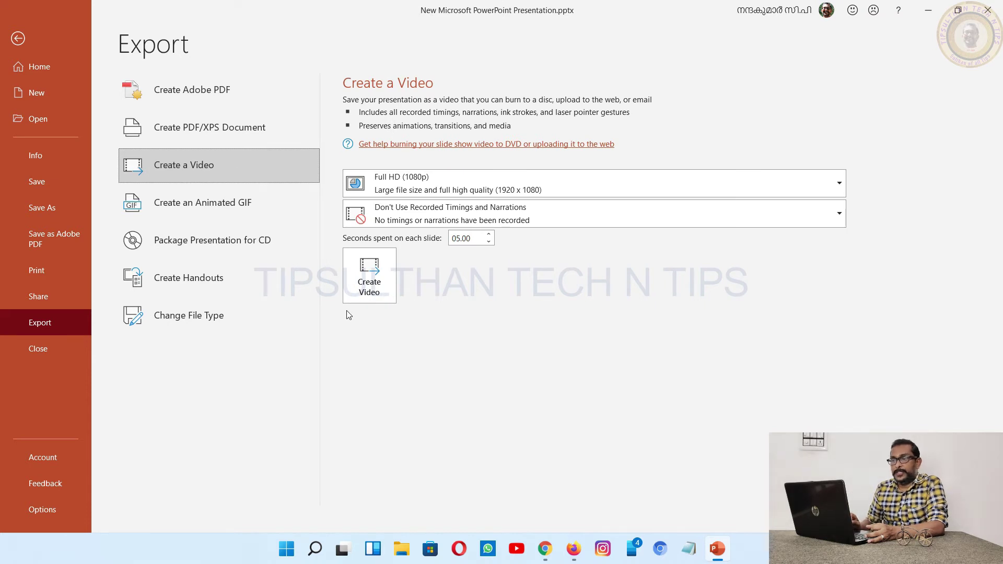
click(18, 38)
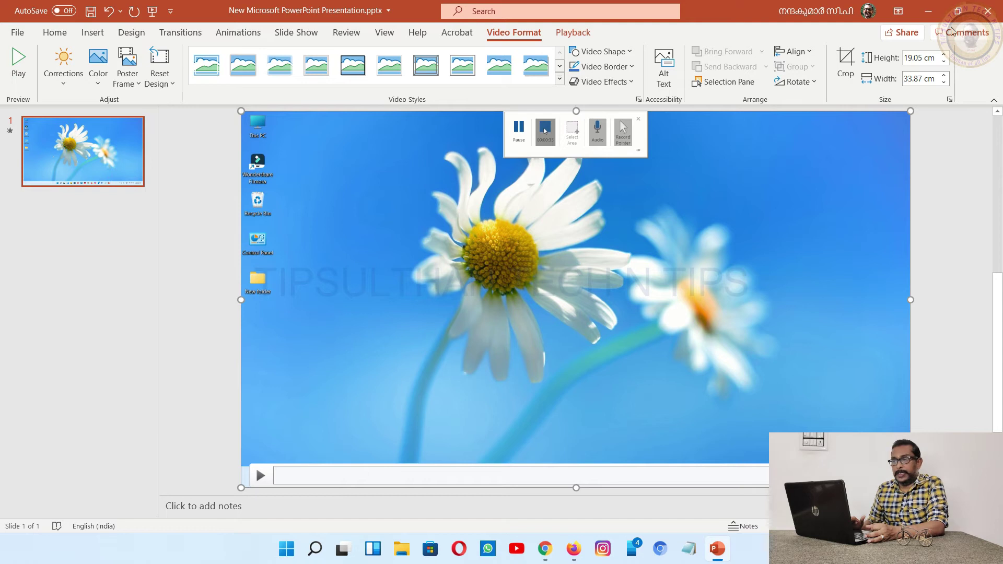
Step: Minimize PowerPoint and open Media1.mp4 from New folder in VLC media player
click(922, 15)
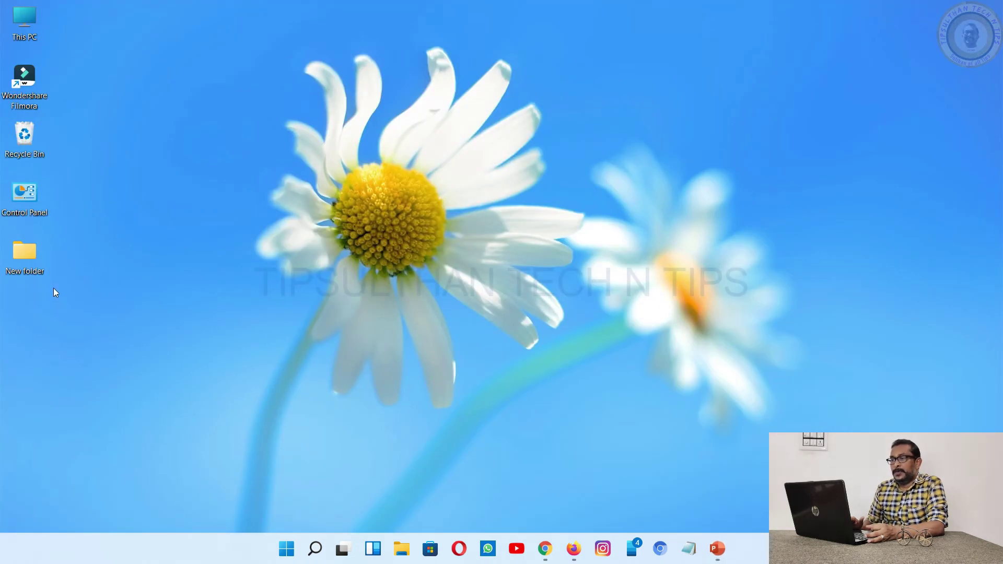
double_click(30, 261)
click(199, 195)
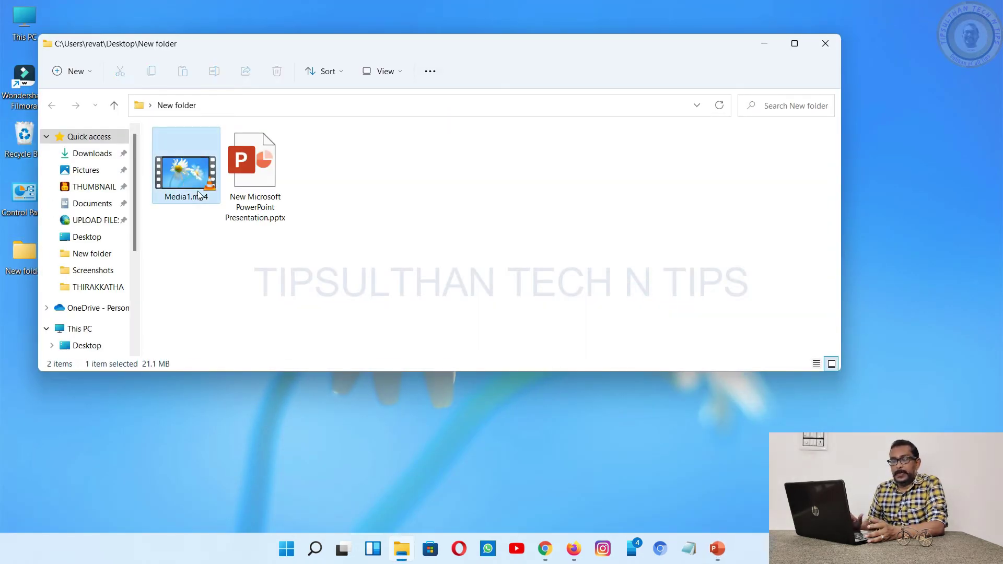
click(764, 45)
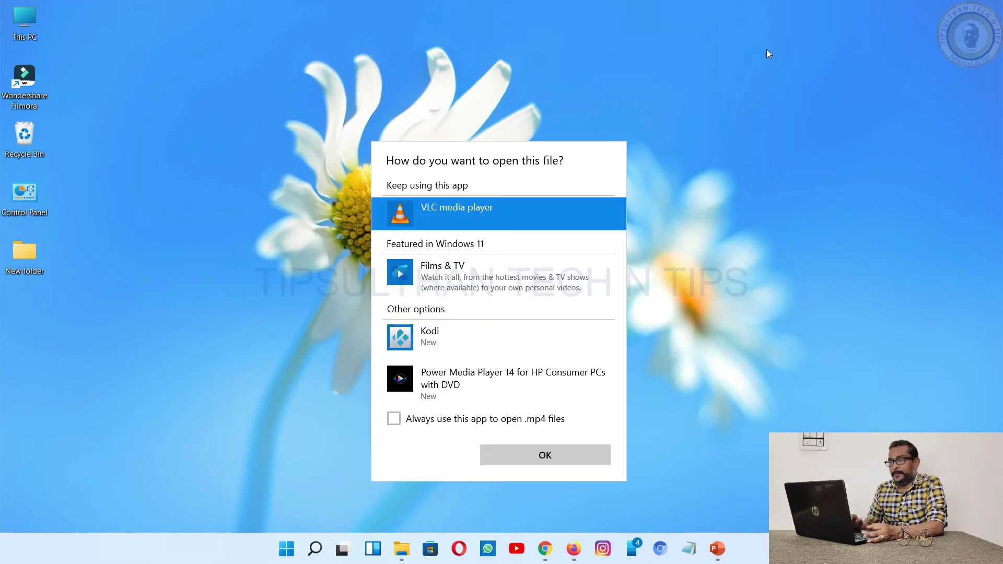
click(524, 460)
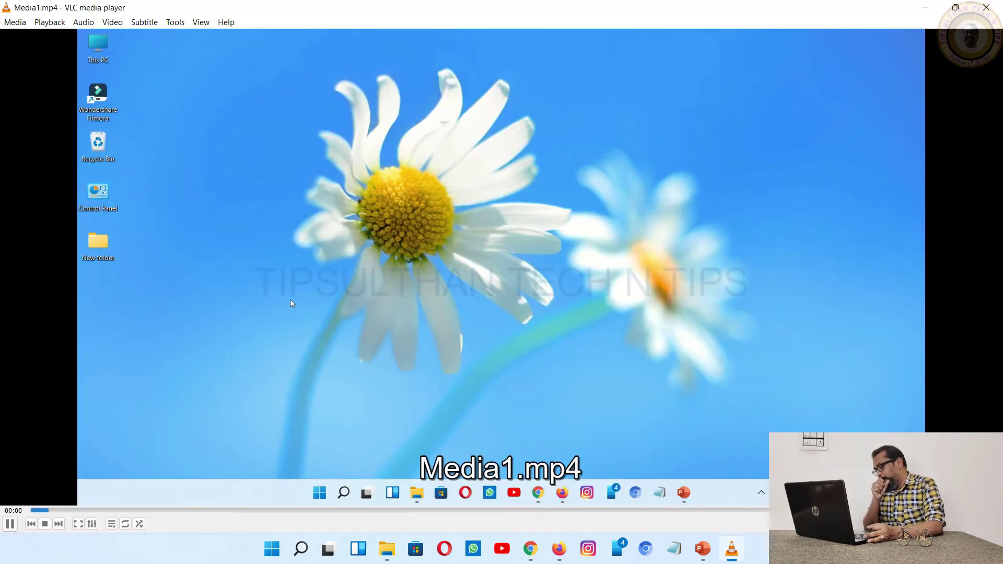
Step: Watch Media1.mp4 full screen in VLC, exit full screen, close VLC, and switch back to PowerPoint
double_click(655, 199)
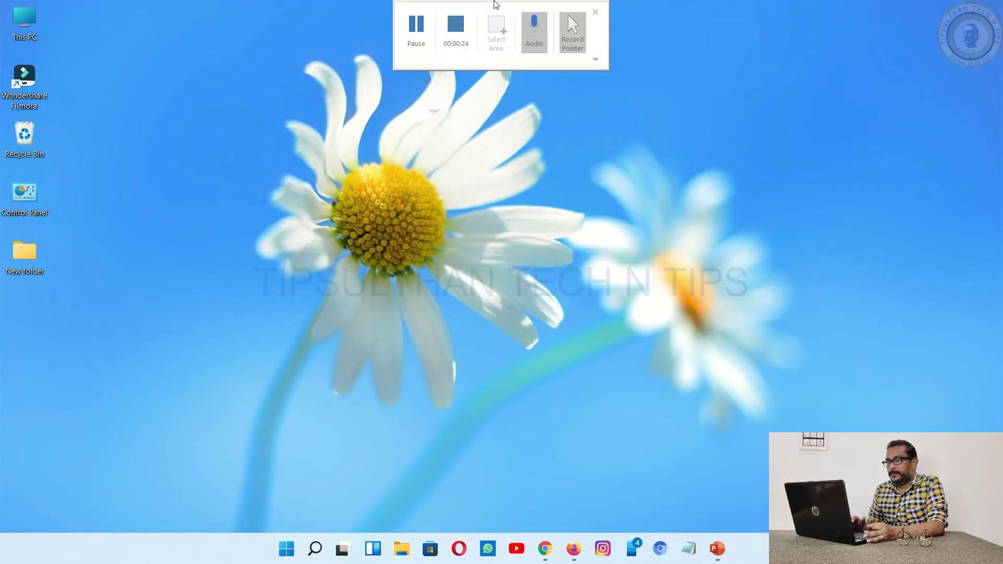
key(Escape)
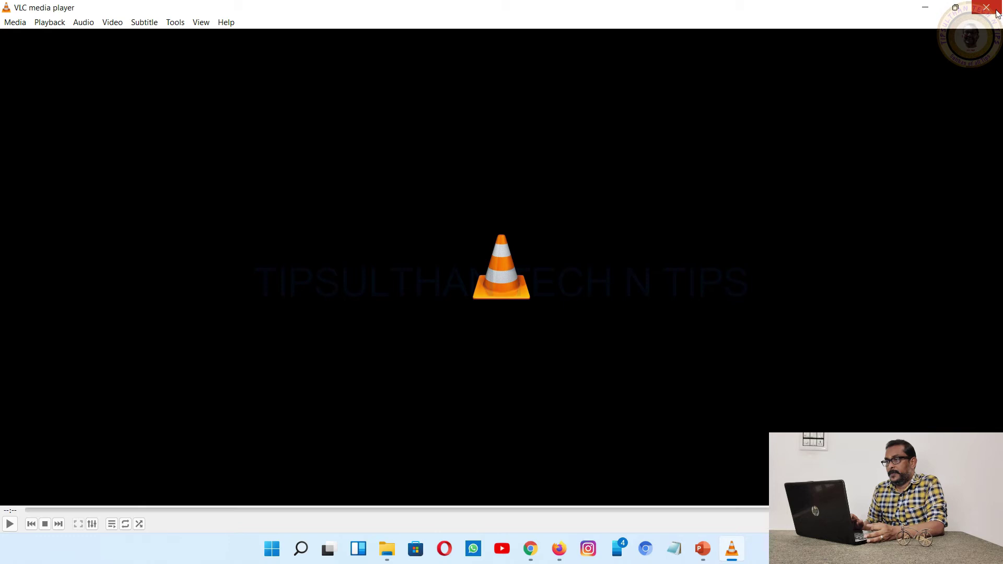
click(986, 8)
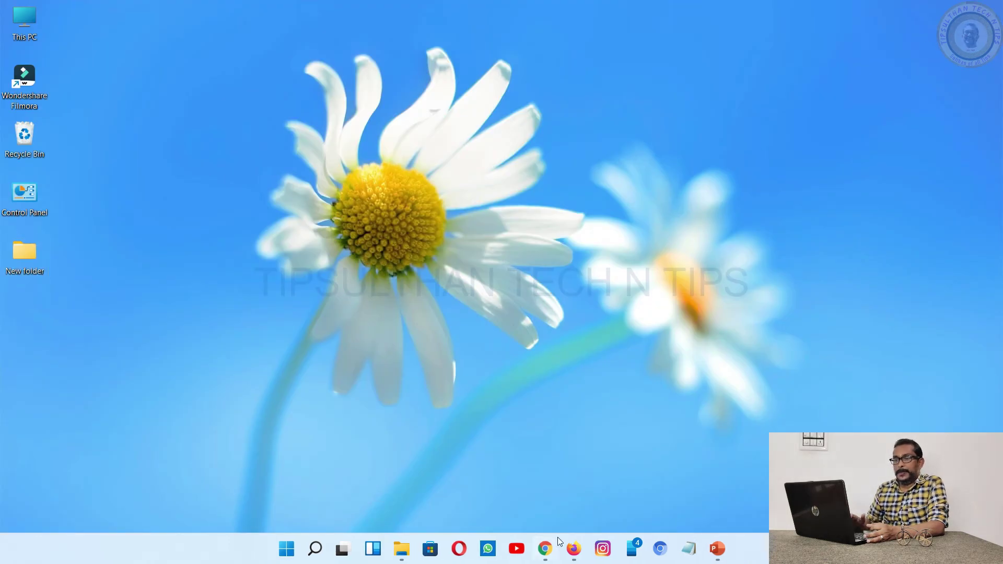
click(729, 557)
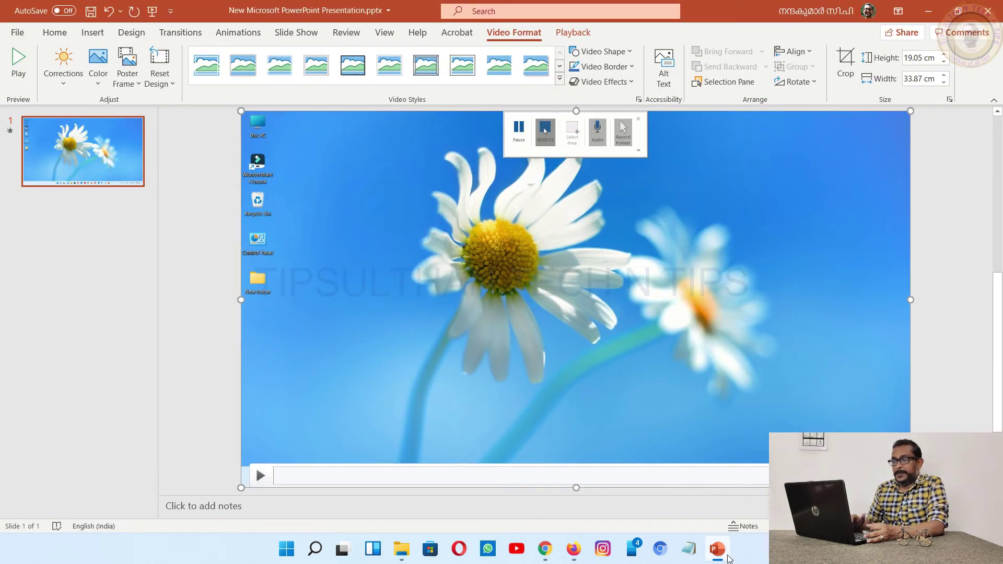
Step: Apply the Intense perspective rounded video style to the slide's video from the Style gallery
right_click(449, 326)
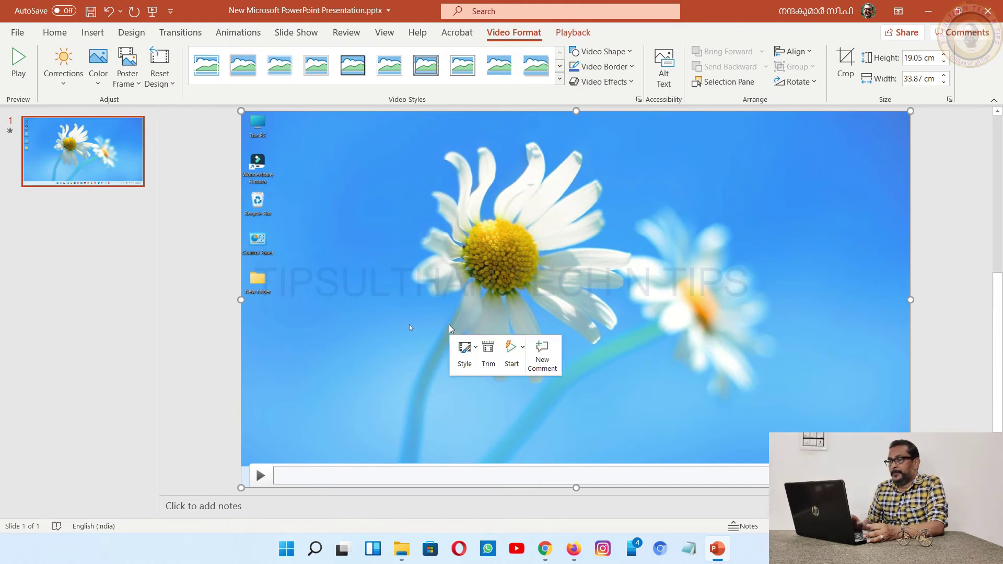
click(469, 354)
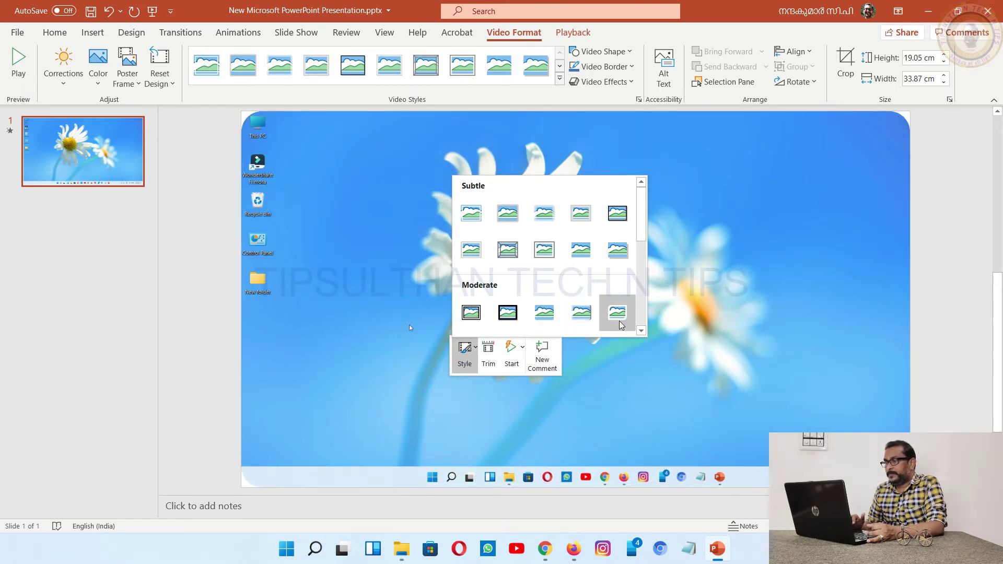
click(640, 330)
click(641, 331)
click(641, 331)
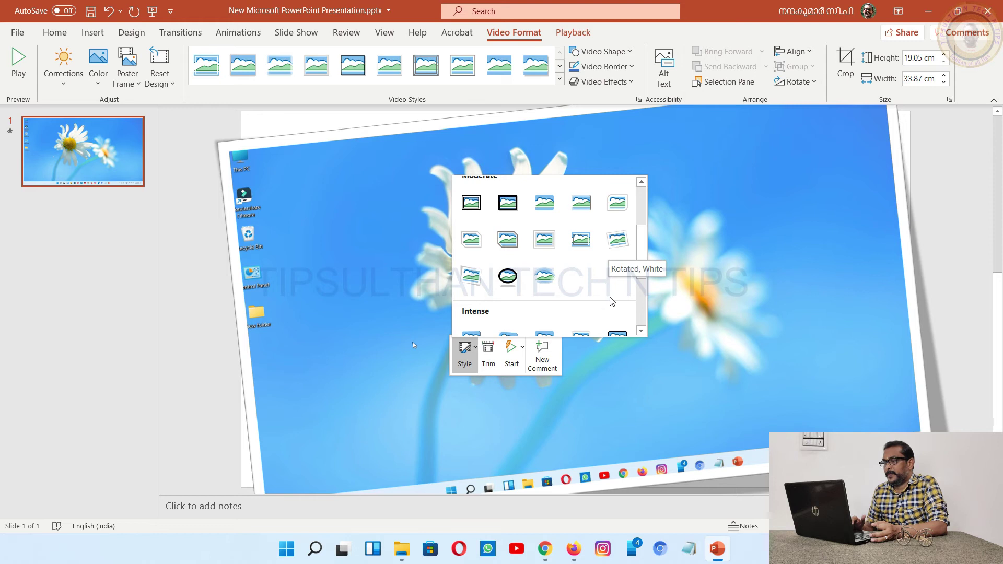
click(642, 331)
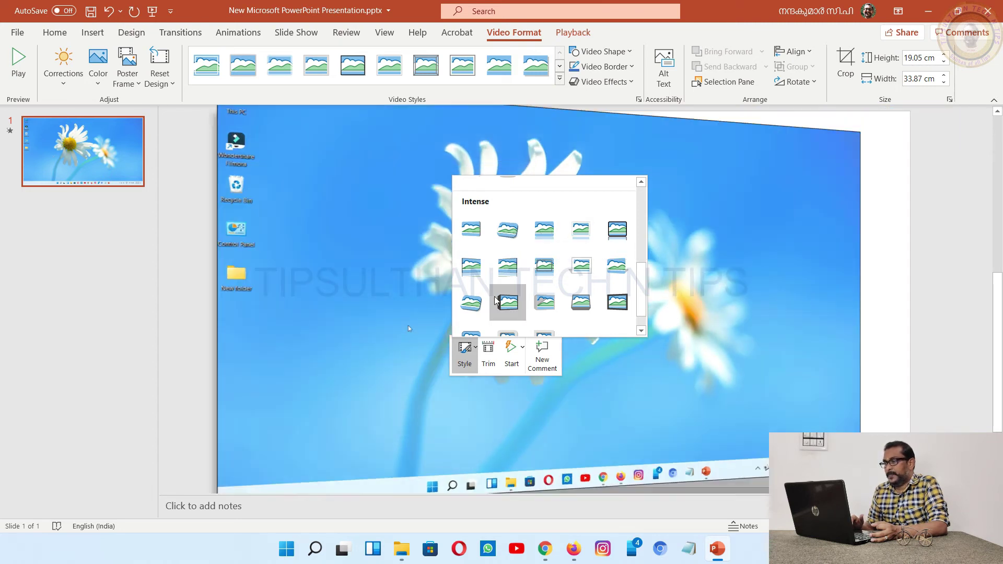
click(472, 308)
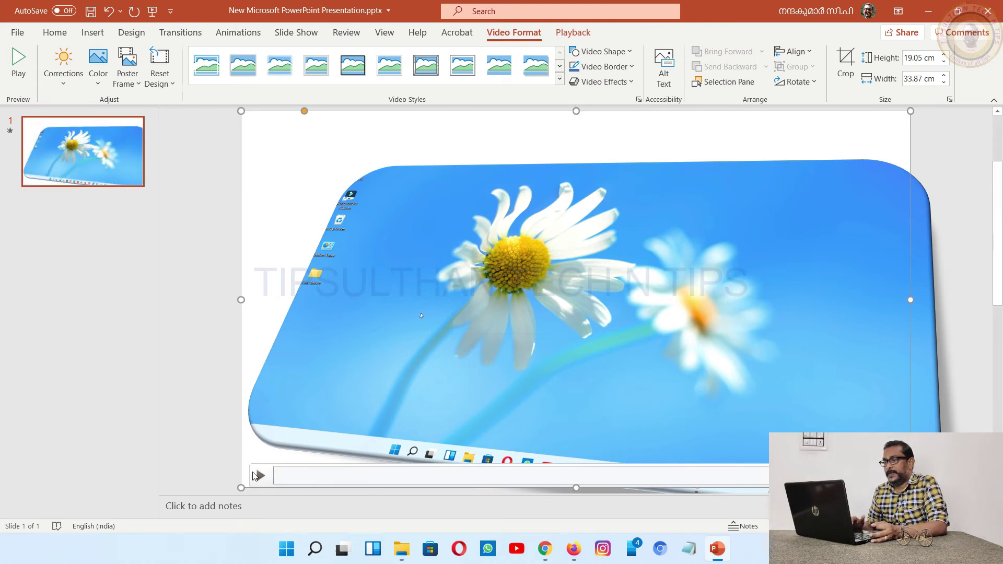
Step: Play and pause the tilted video briefly, then undo its perspective style
click(256, 475)
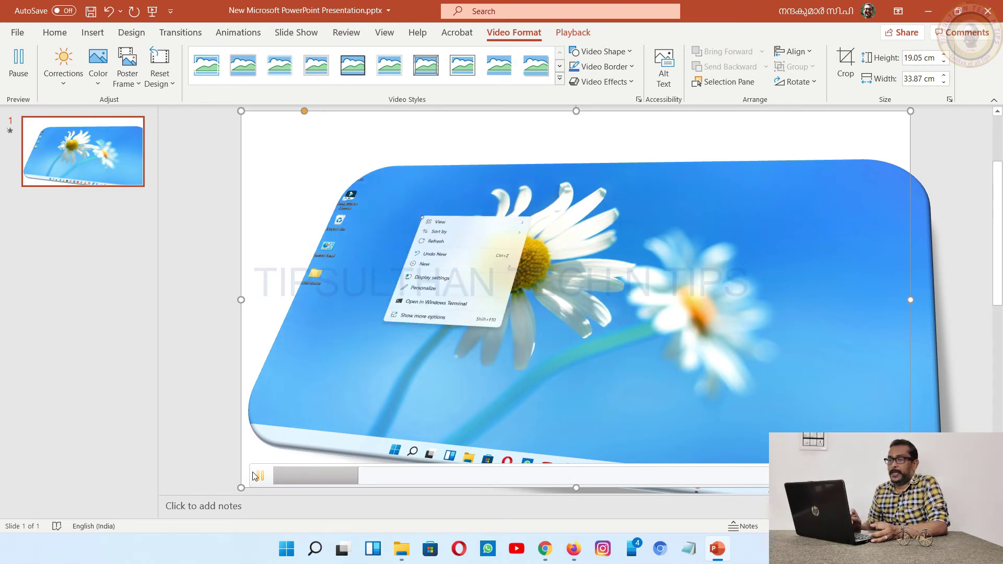
click(255, 476)
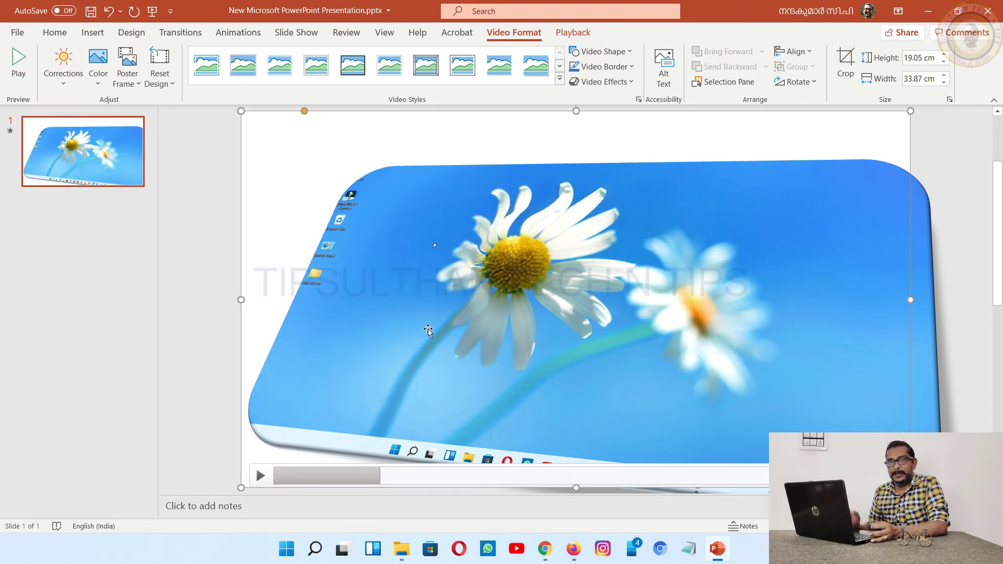
click(108, 12)
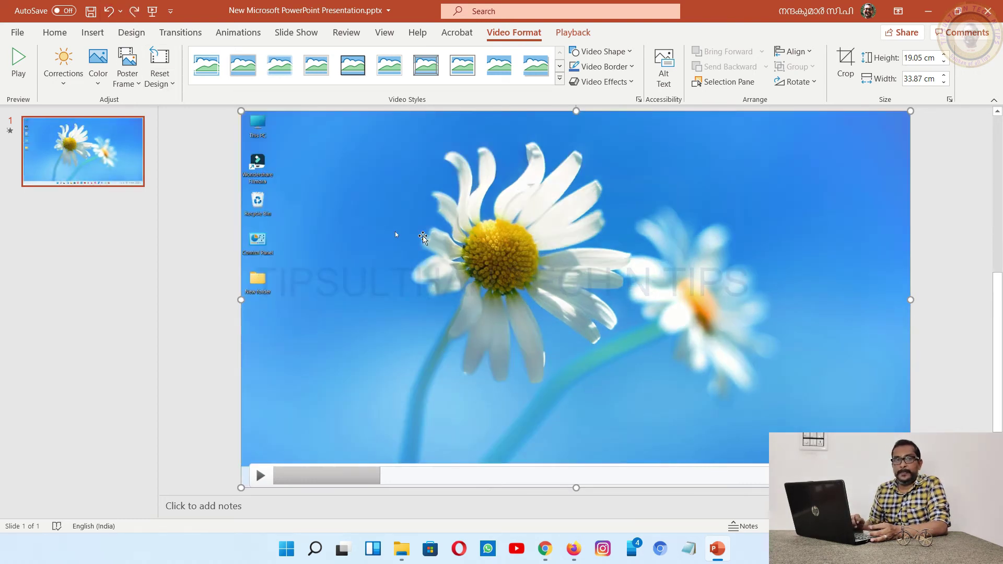
right_click(453, 247)
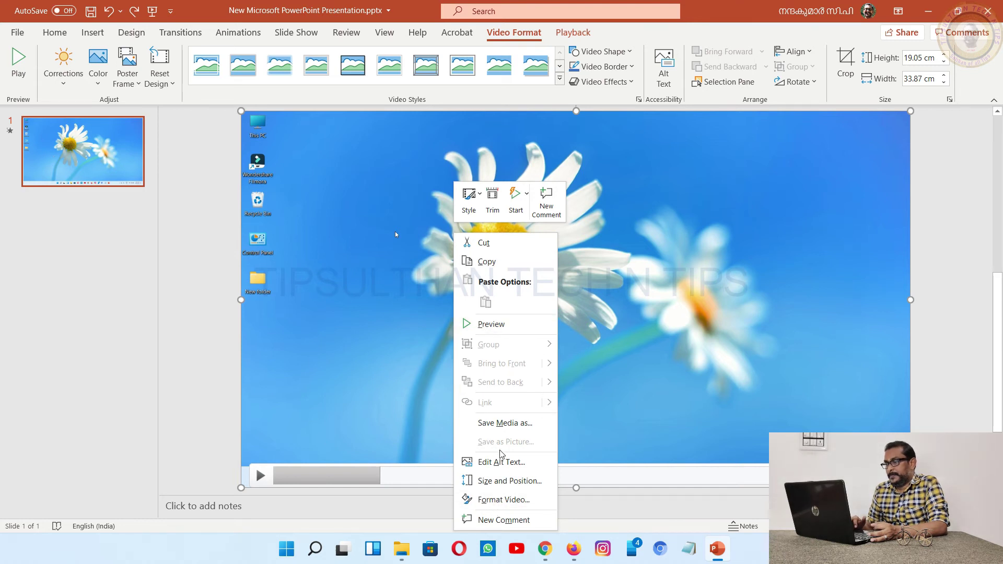
click(650, 355)
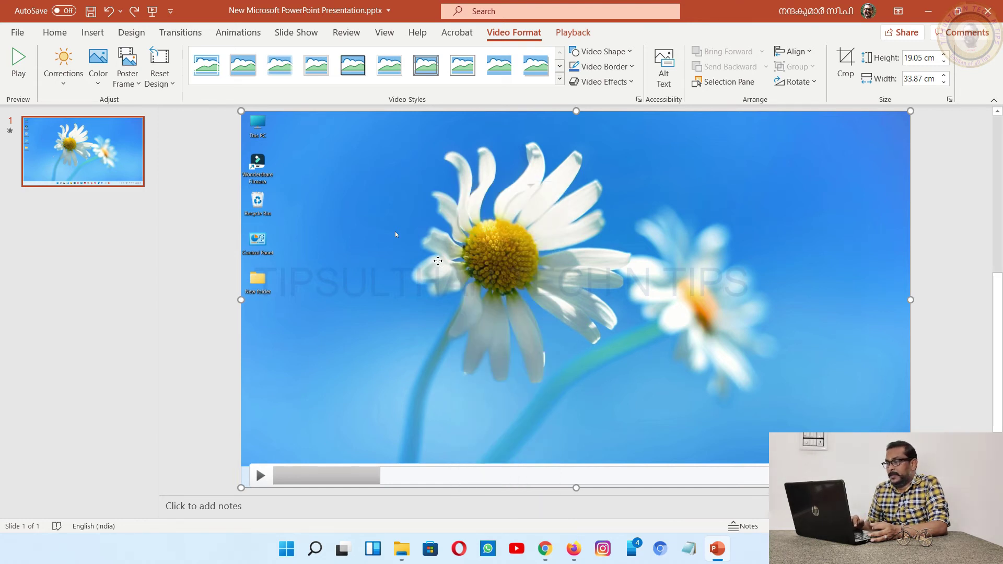
right_click(437, 261)
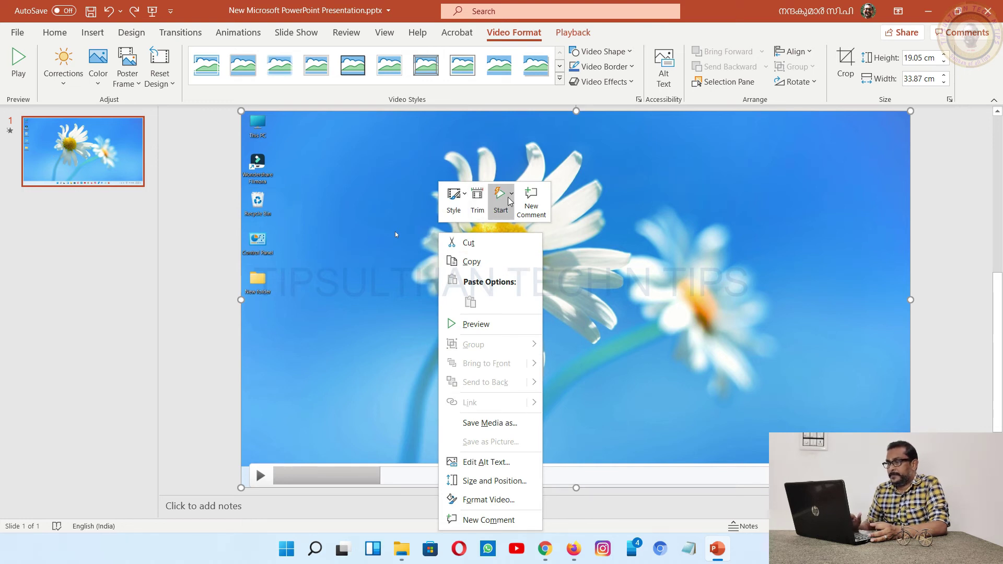
click(587, 175)
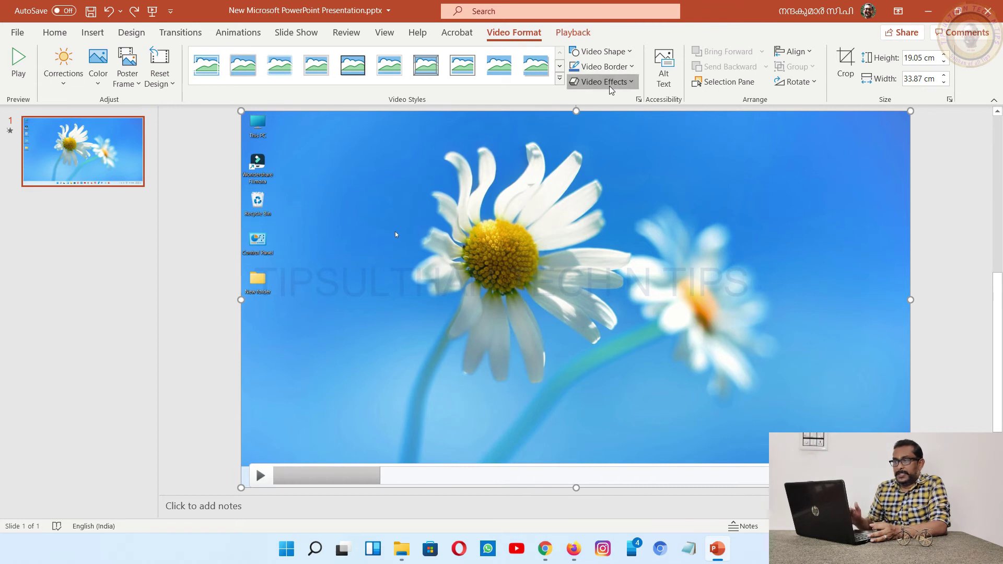
click(606, 83)
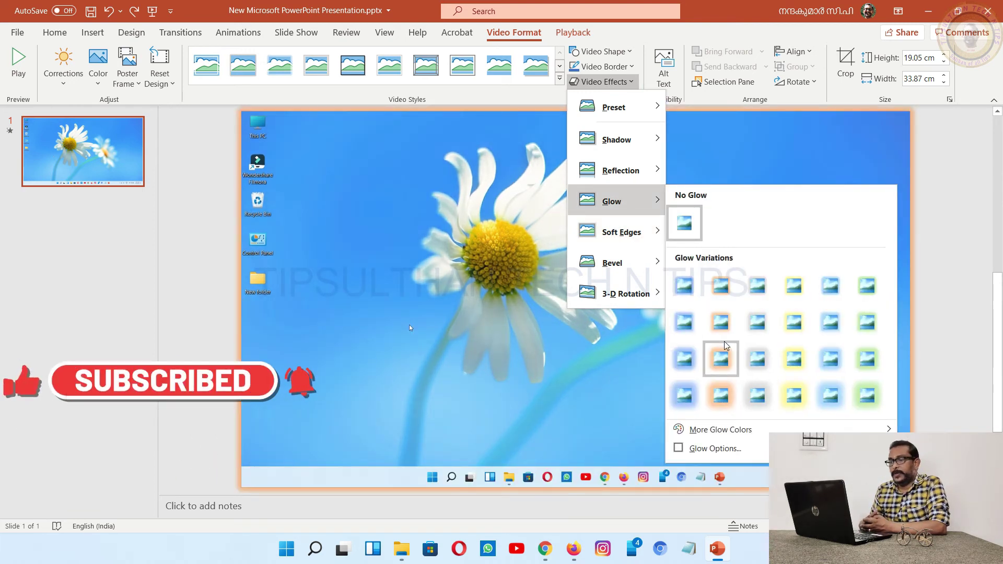
mouse_move(616, 201)
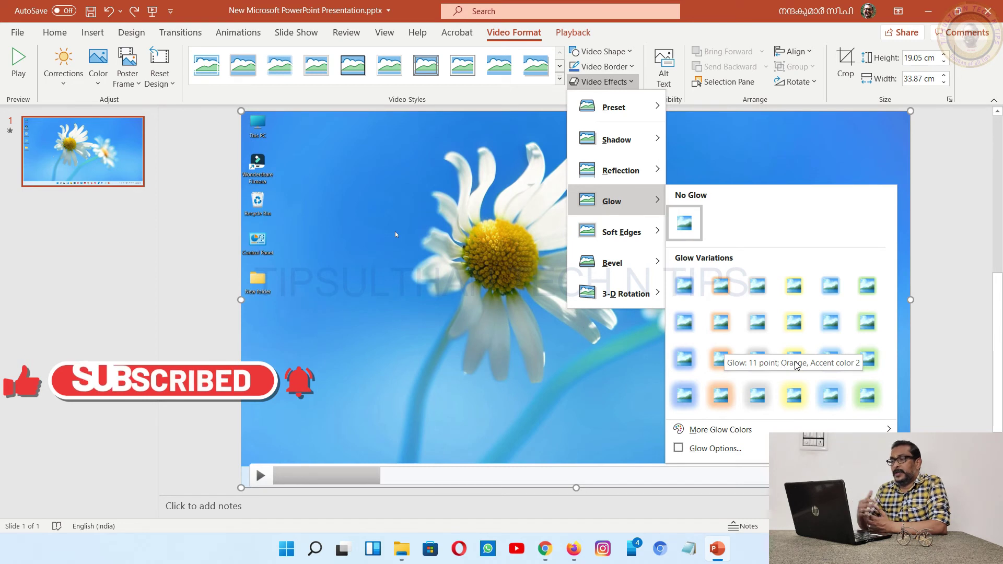
click(789, 166)
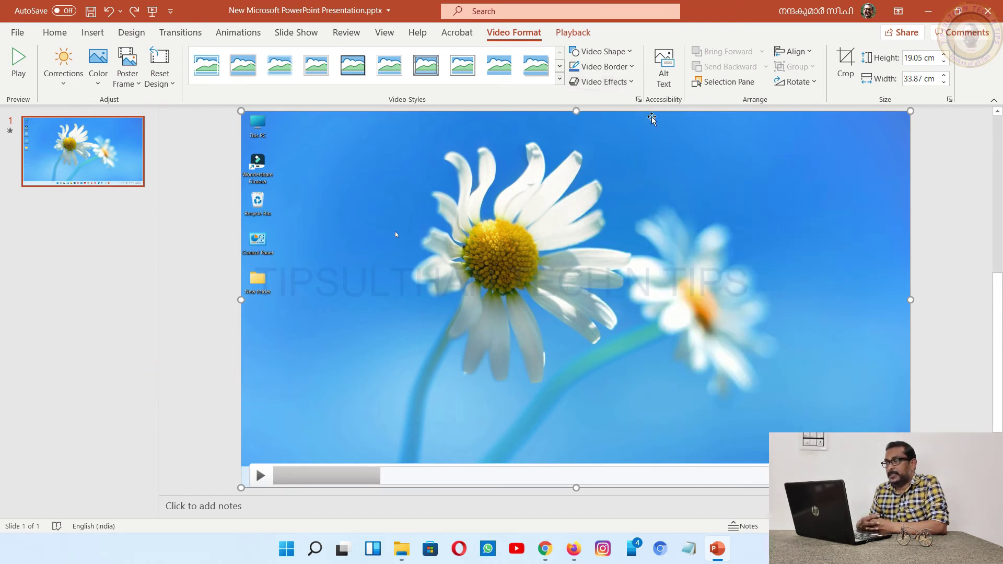